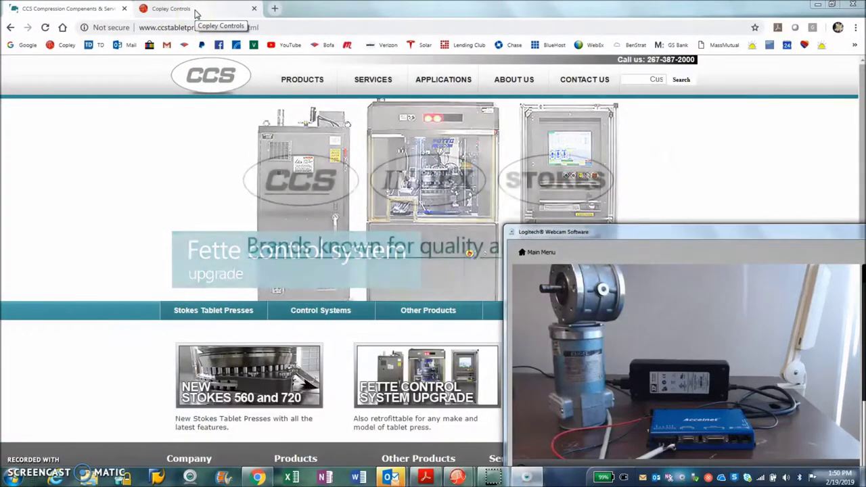
On the Copley support page, jump to Junus and expand its datasheets list.
{"action": "left_click", "coordinate": [195, 12]}
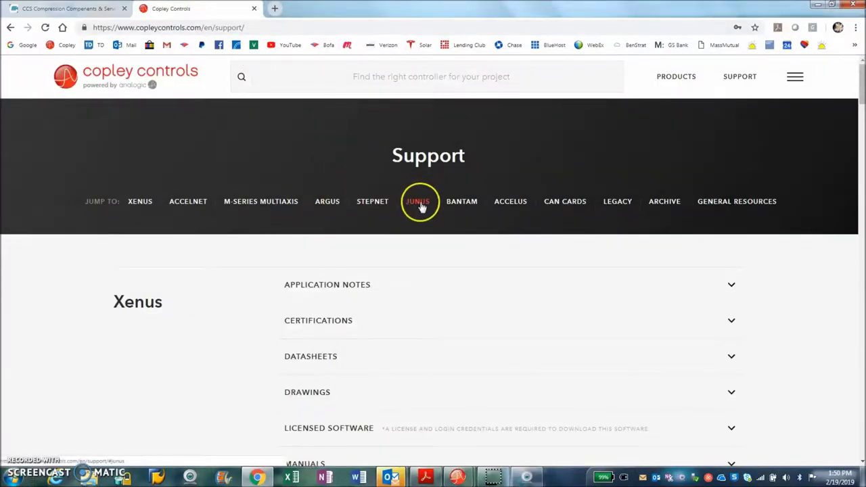
{"action": "left_click", "coordinate": [419, 202]}
{"action": "left_click", "coordinate": [376, 200]}
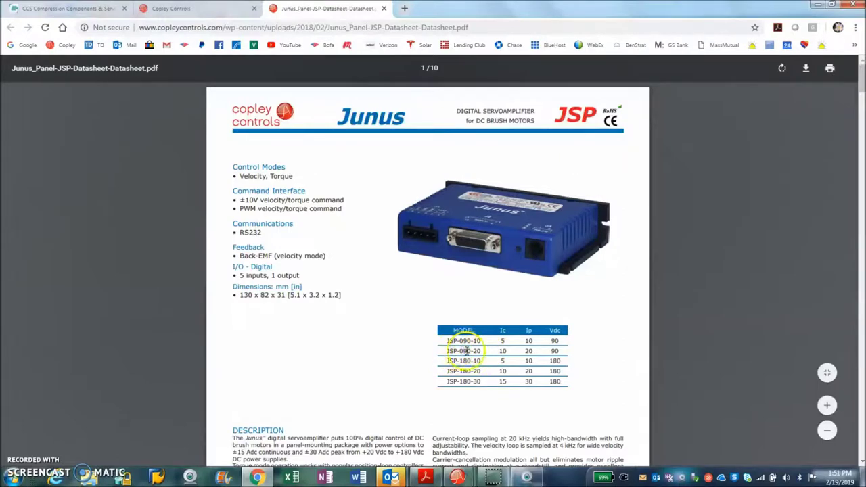
Expand the Accelnet datasheets list on the Copley support page.
{"action": "left_click", "coordinate": [193, 11]}
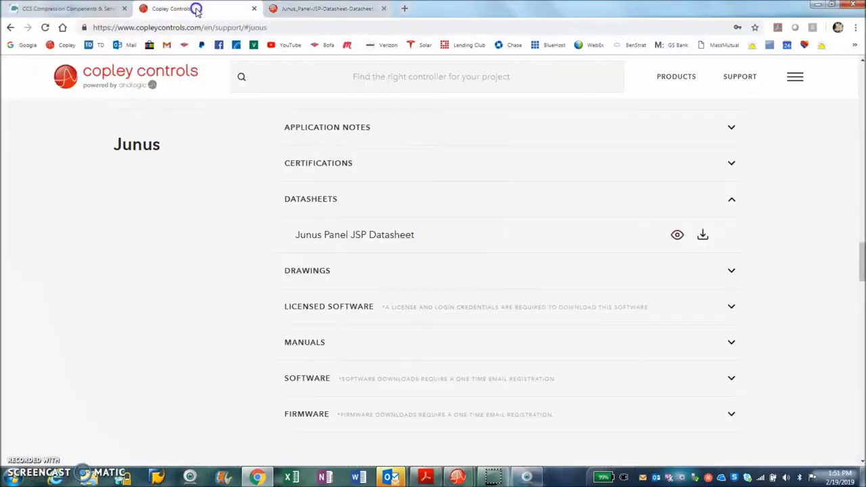
{"action": "left_click_drag", "start_coordinate": [858, 257], "coordinate": [862, 62]}
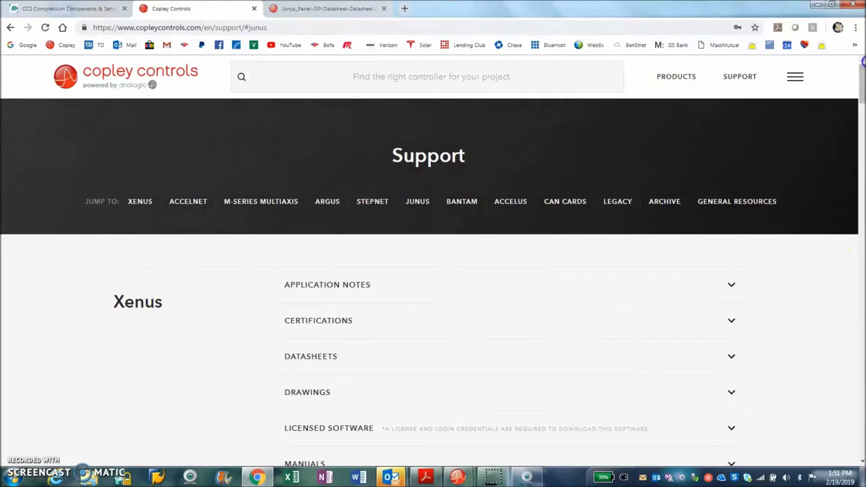
{"action": "left_click", "coordinate": [188, 202]}
{"action": "left_click", "coordinate": [330, 238]}
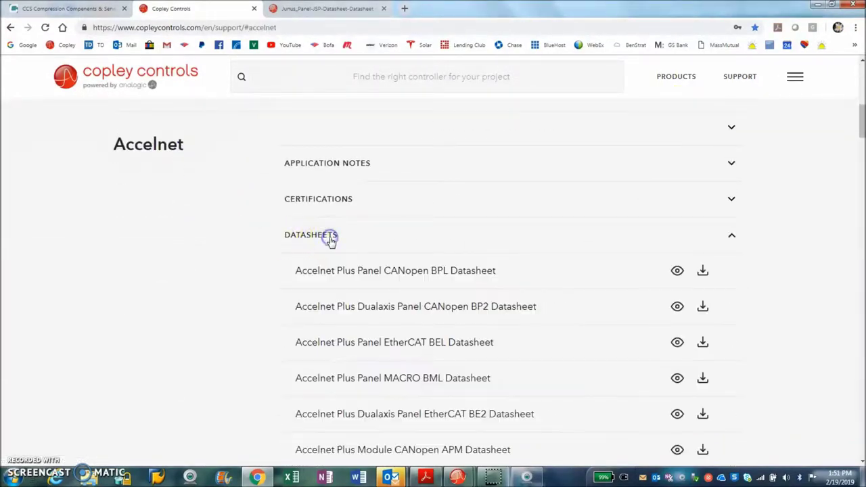
Search the page for ADP, highlight the ADP-090-18 model, and minimize Chrome.
{"action": "key", "text": "ctrl+f"}
{"action": "type", "text": "ADP"}
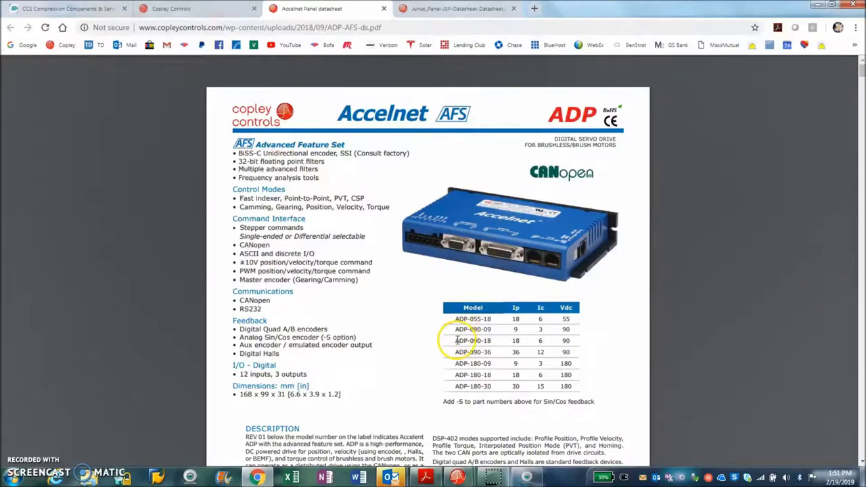
{"action": "left_click_drag", "start_coordinate": [459, 340], "coordinate": [492, 342]}
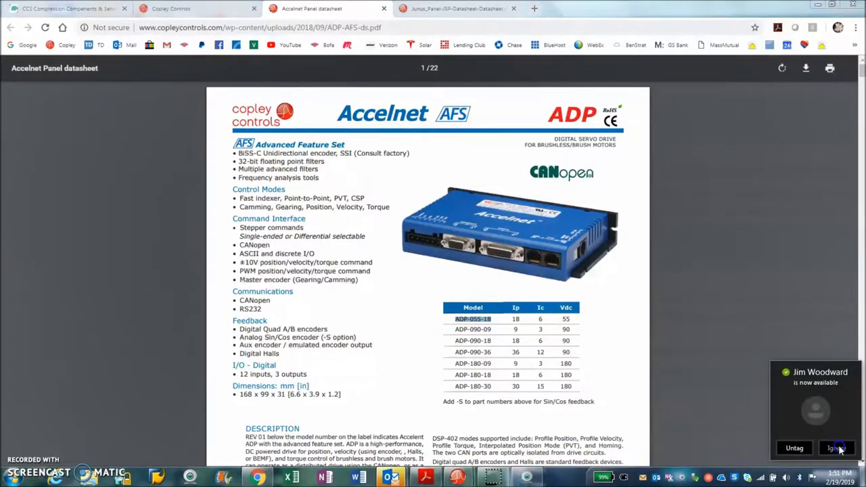
{"action": "left_click", "coordinate": [816, 6]}
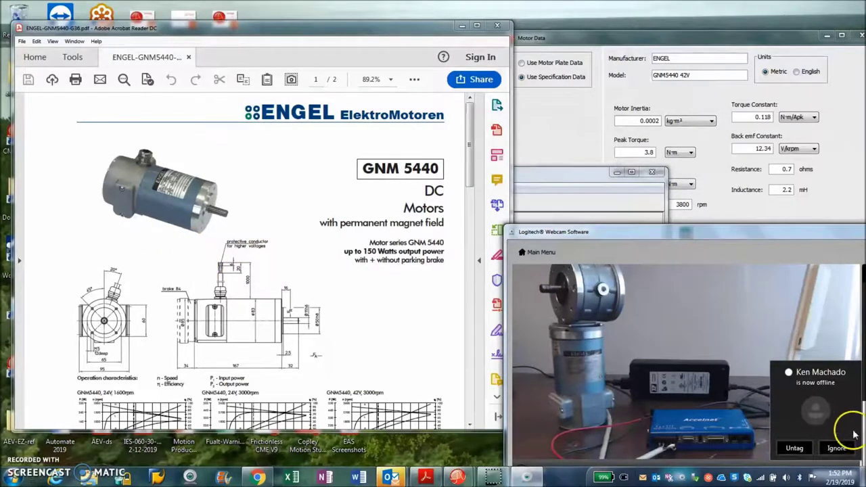
Dismiss the offline notice and highlight the GNM5440, 42V, 3000rpm chart title.
{"action": "left_click", "coordinate": [836, 448]}
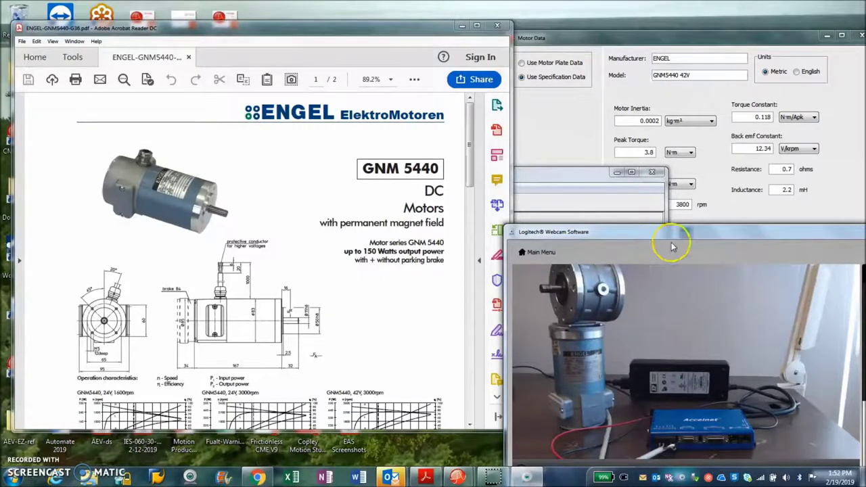
{"action": "left_click_drag", "start_coordinate": [467, 144], "coordinate": [468, 216]}
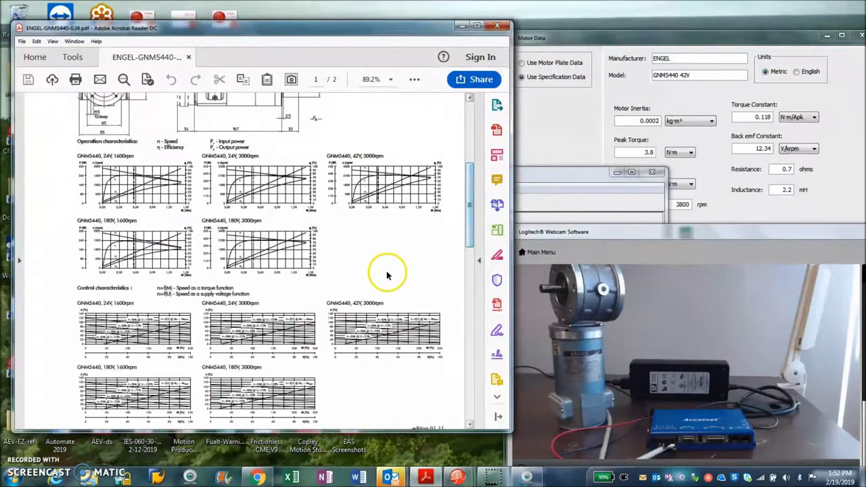
{"action": "left_click_drag", "start_coordinate": [337, 311], "coordinate": [331, 315]}
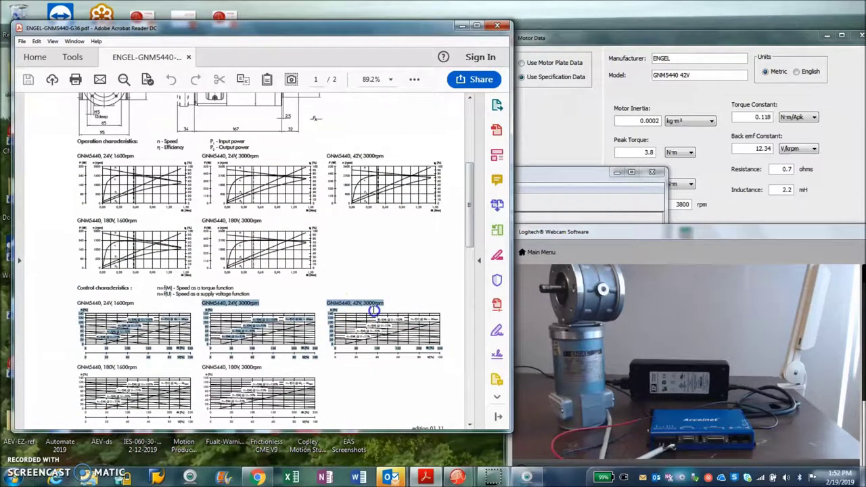
{"action": "left_click_drag", "start_coordinate": [326, 155], "coordinate": [364, 157]}
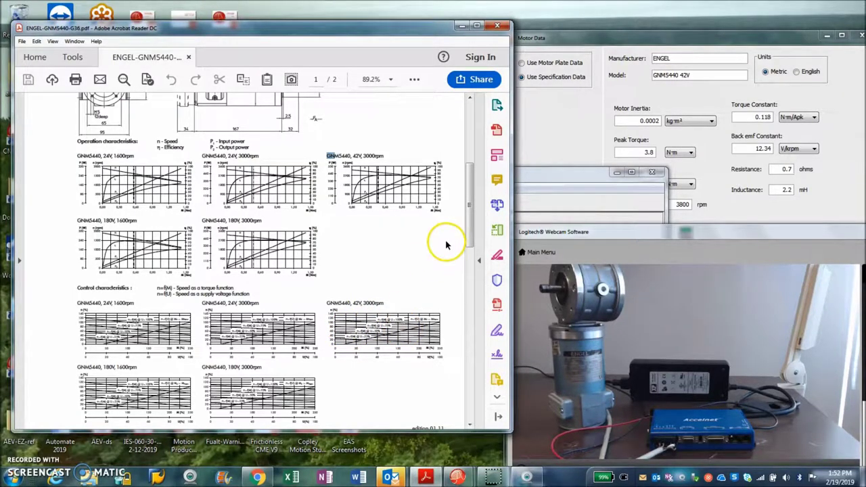
Scroll the ENGEL datasheet to the page 2 specification table and bring CME forward.
{"action": "left_click_drag", "start_coordinate": [466, 197], "coordinate": [472, 376]}
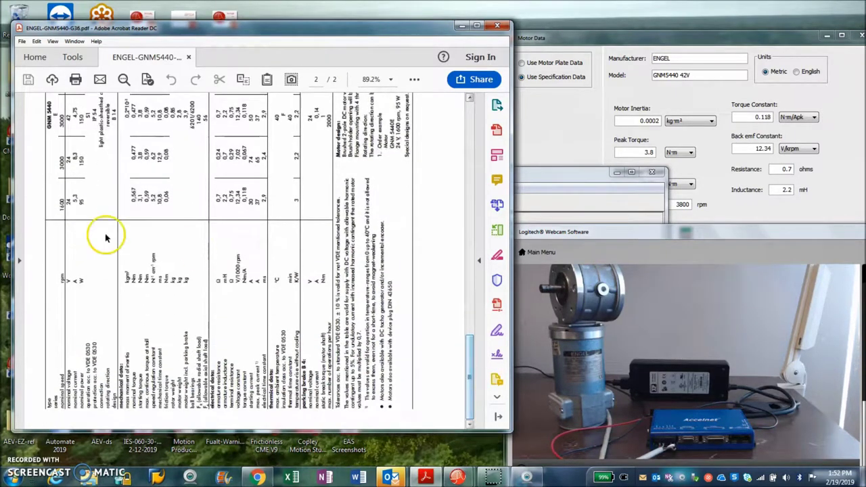
{"action": "left_click_drag", "start_coordinate": [59, 120], "coordinate": [68, 124]}
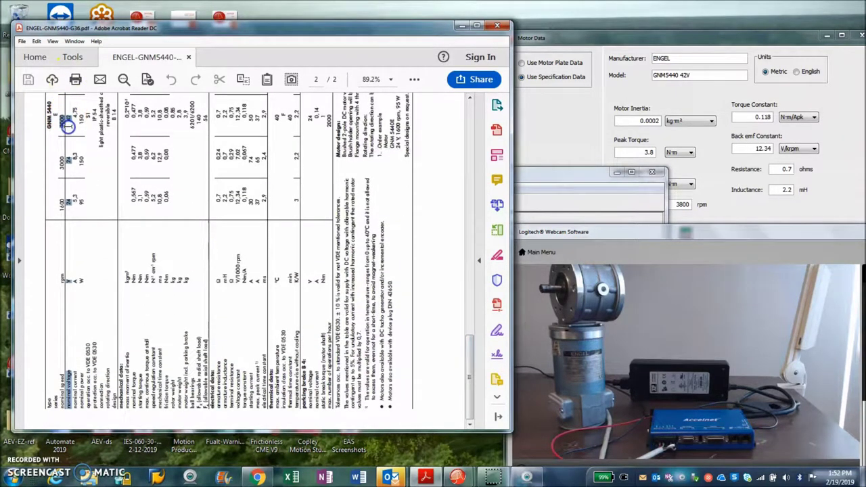
{"action": "left_click", "coordinate": [69, 122]}
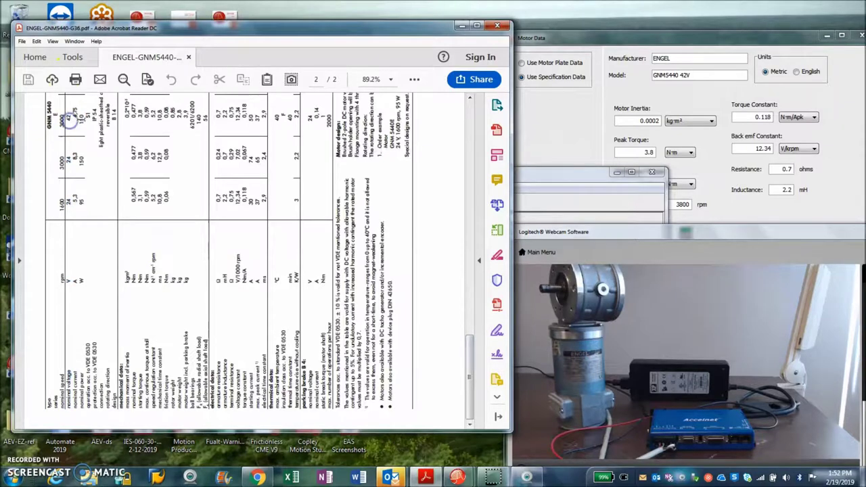
{"action": "left_click", "coordinate": [587, 177]}
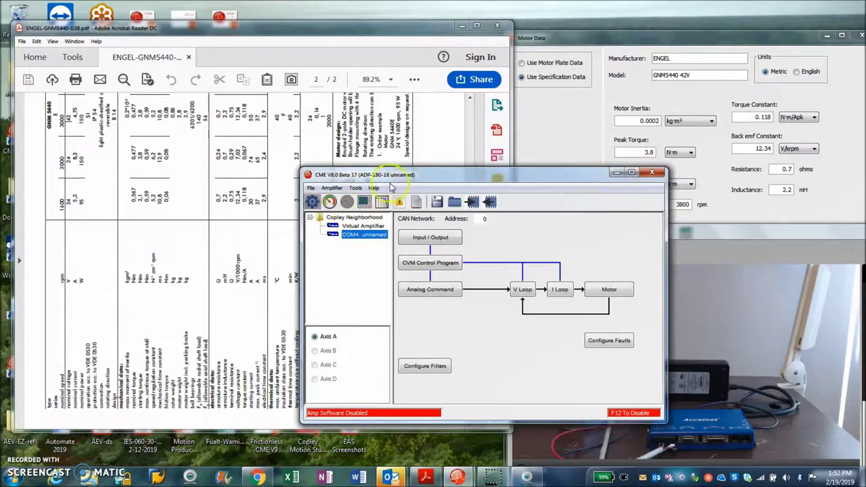
Open the basic setup wizard and leave motor and load feedback set to None.
{"action": "left_click", "coordinate": [314, 203]}
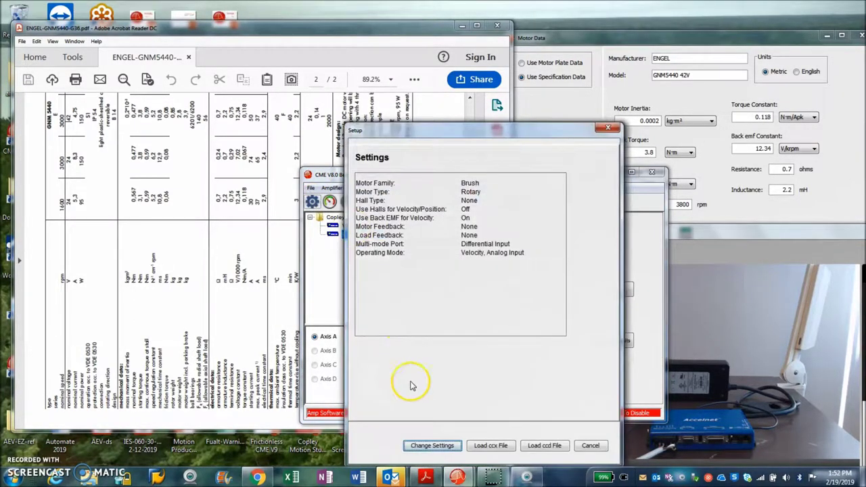
{"action": "left_click", "coordinate": [429, 446]}
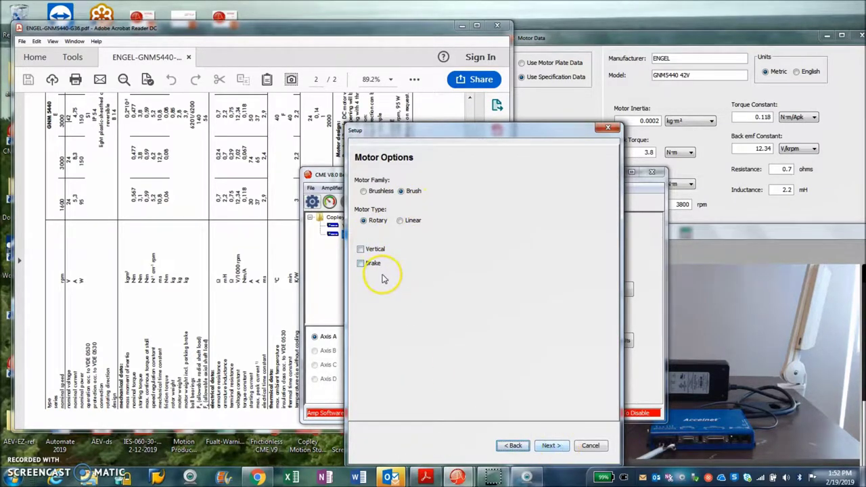
{"action": "left_click", "coordinate": [551, 445]}
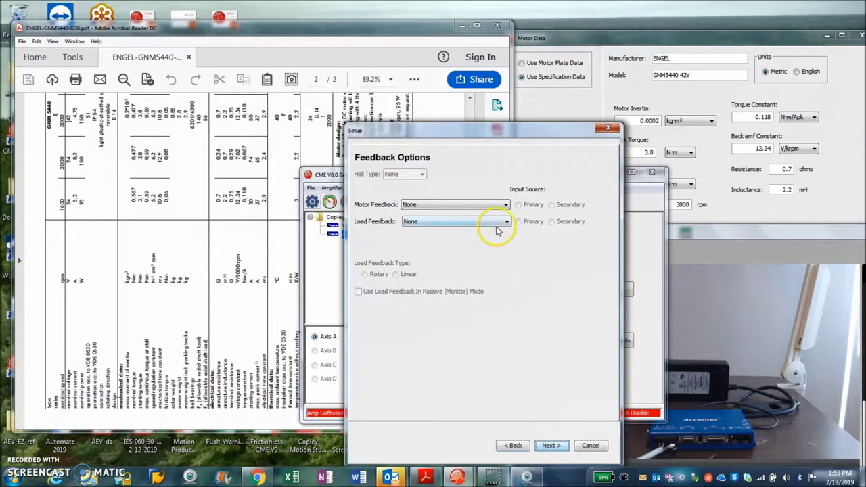
{"action": "left_click", "coordinate": [480, 209]}
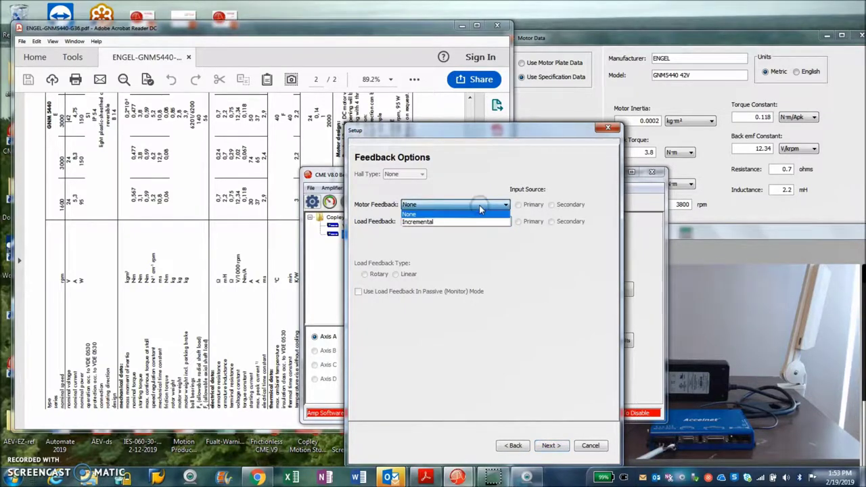
{"action": "left_click", "coordinate": [477, 204]}
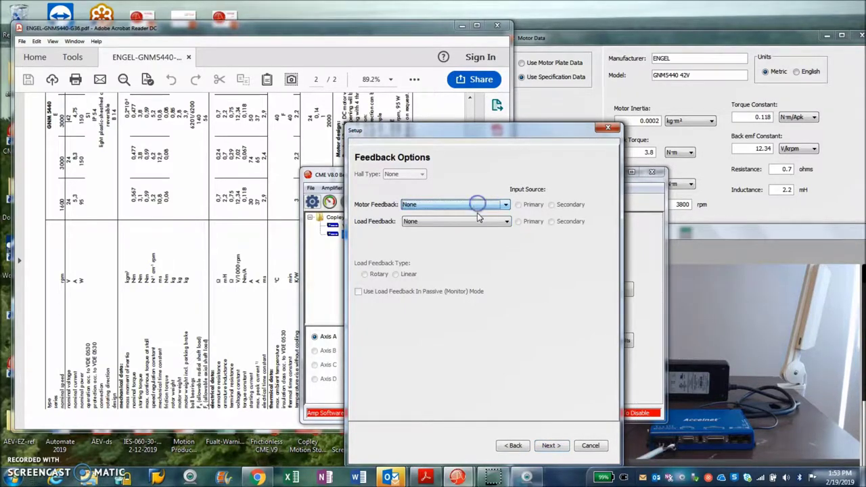
{"action": "left_click", "coordinate": [475, 222]}
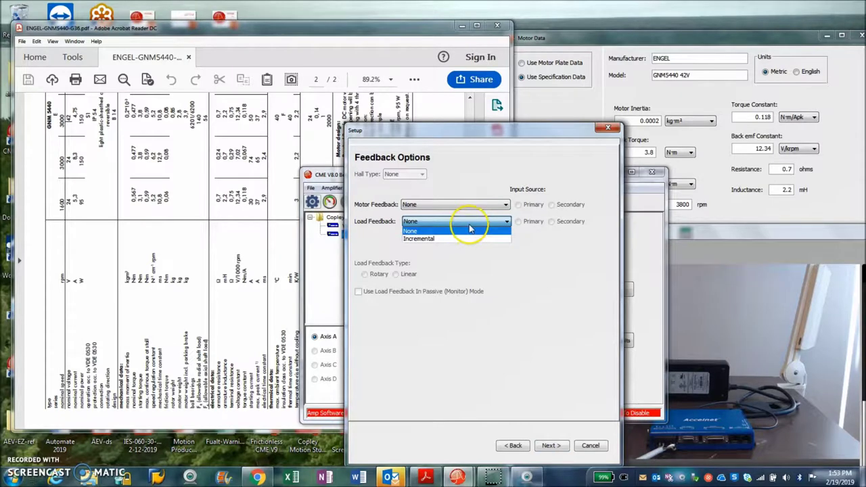
{"action": "left_click", "coordinate": [470, 225]}
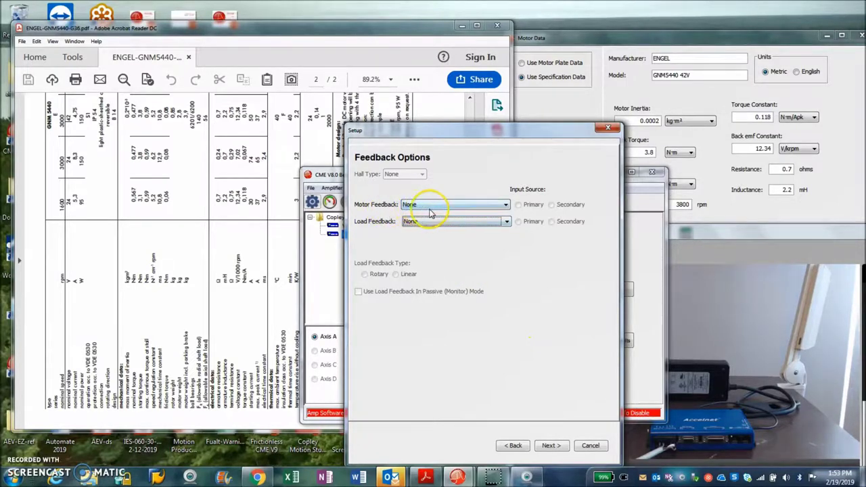
Keep Velocity operating mode with Analog Command as the command source.
{"action": "left_click", "coordinate": [549, 445]}
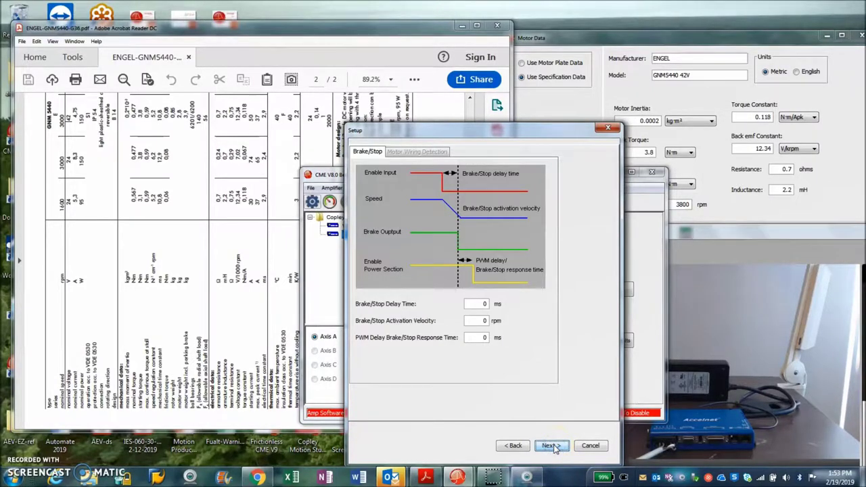
{"action": "left_click", "coordinate": [549, 445]}
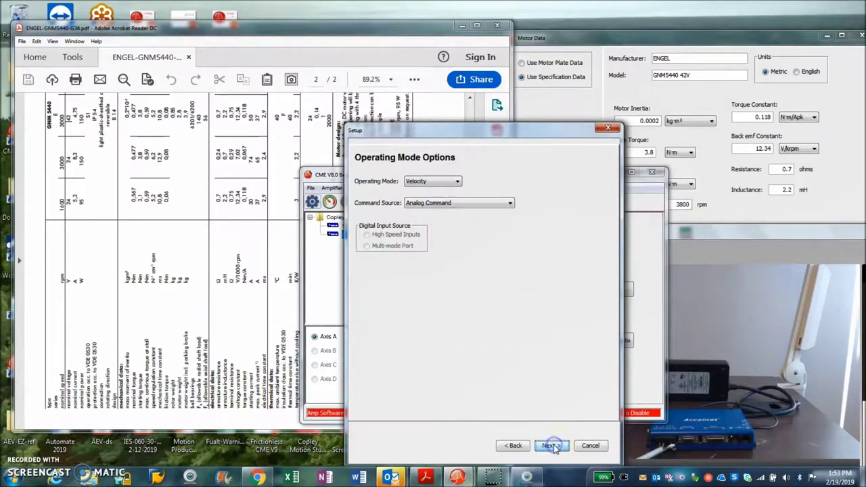
{"action": "left_click", "coordinate": [453, 182]}
{"action": "left_click", "coordinate": [454, 186]}
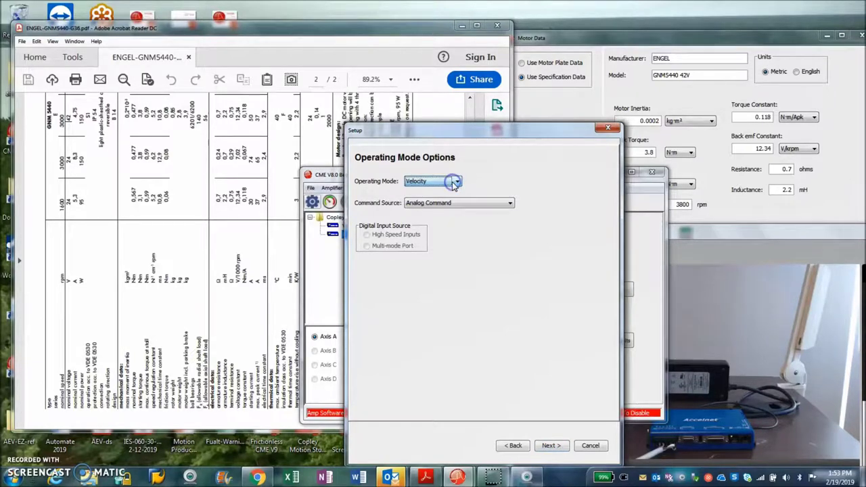
{"action": "left_click", "coordinate": [447, 205]}
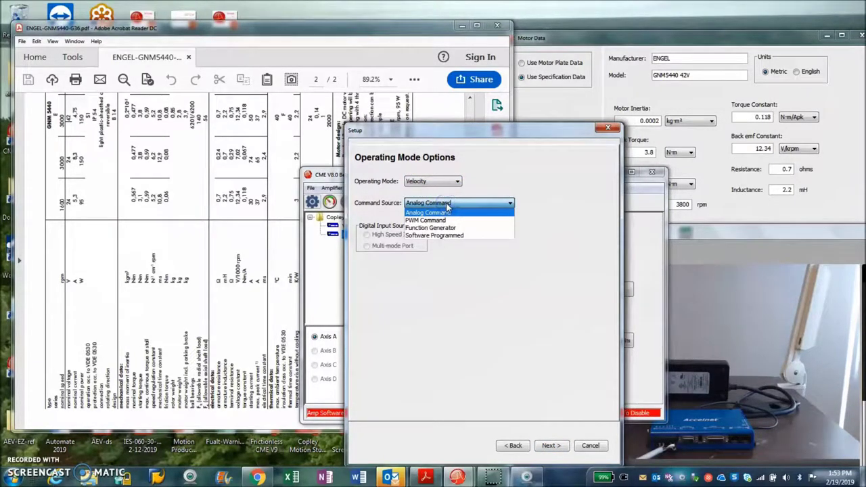
{"action": "left_click", "coordinate": [447, 206]}
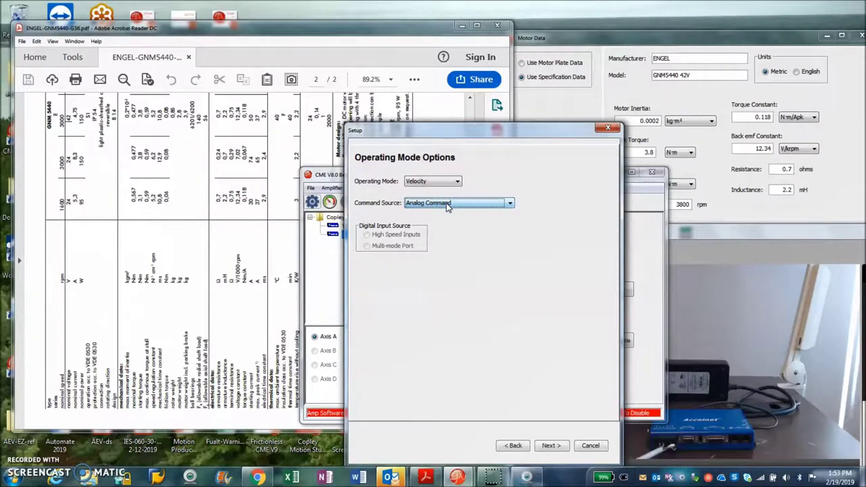
Finish the setup wizard and acknowledge the save to amplifier flash.
{"action": "left_click", "coordinate": [548, 446]}
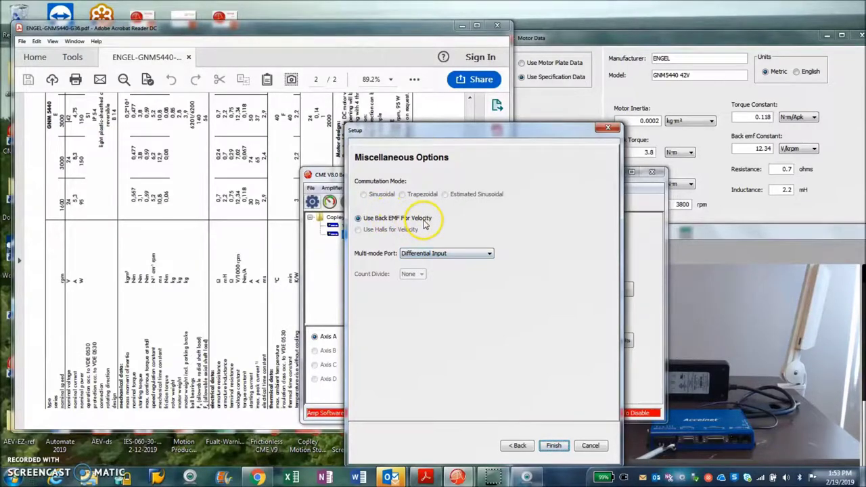
{"action": "left_click", "coordinate": [553, 446]}
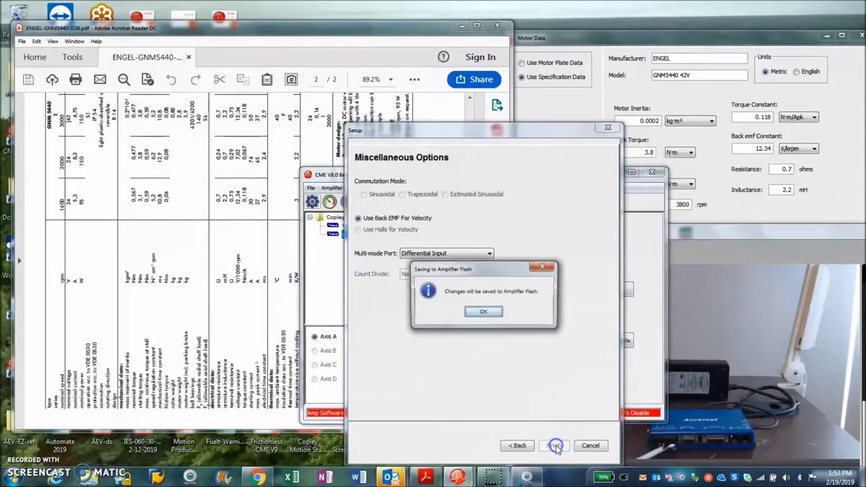
{"action": "left_click", "coordinate": [482, 312]}
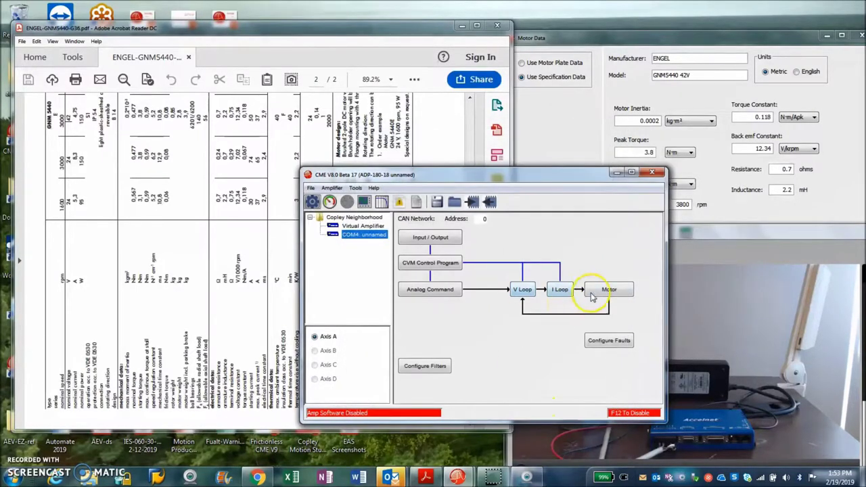
Open Motor Data beside the ENGEL datasheet and set Motor Inertia to 0.4 kg·cm².
{"action": "left_click", "coordinate": [591, 298]}
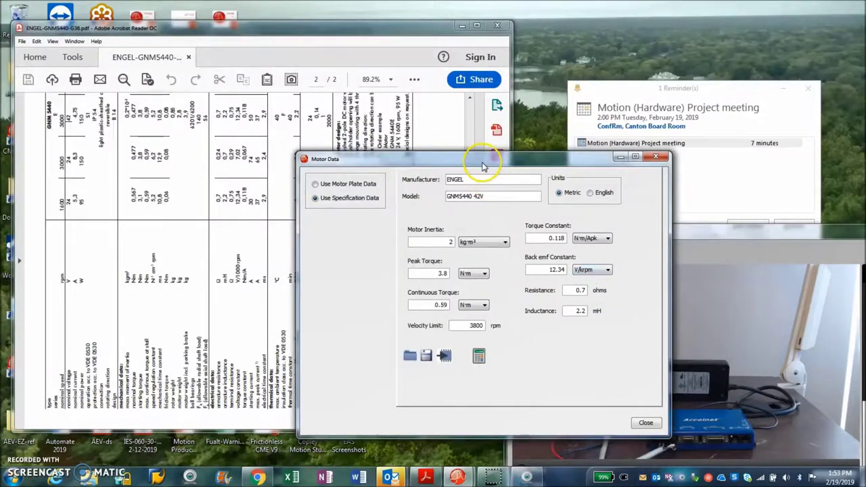
{"action": "left_click_drag", "start_coordinate": [483, 166], "coordinate": [702, 38]}
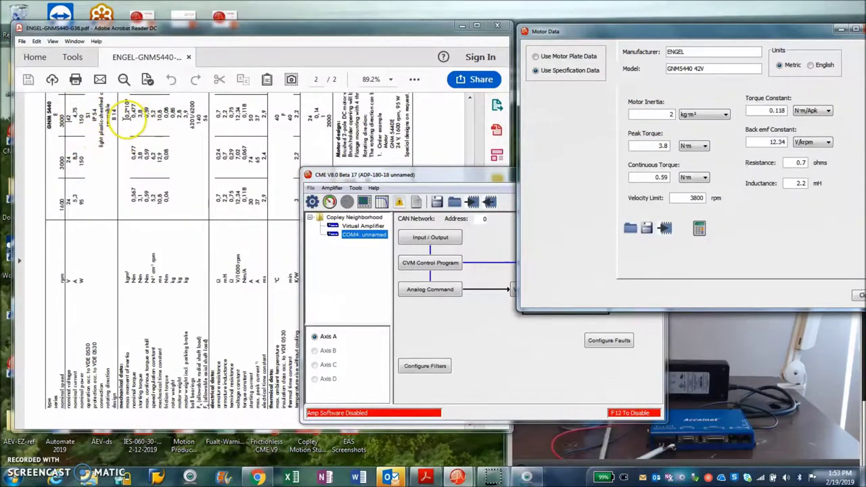
{"action": "left_click", "coordinate": [129, 108]}
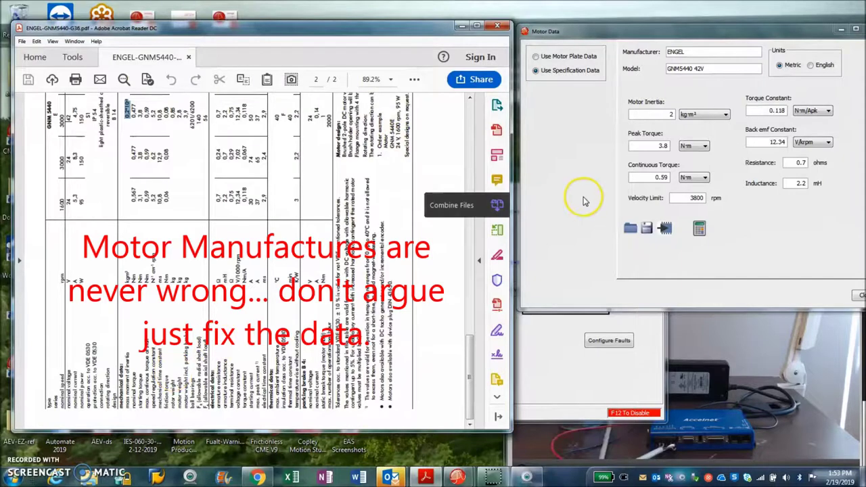
{"action": "double_click", "coordinate": [669, 114]}
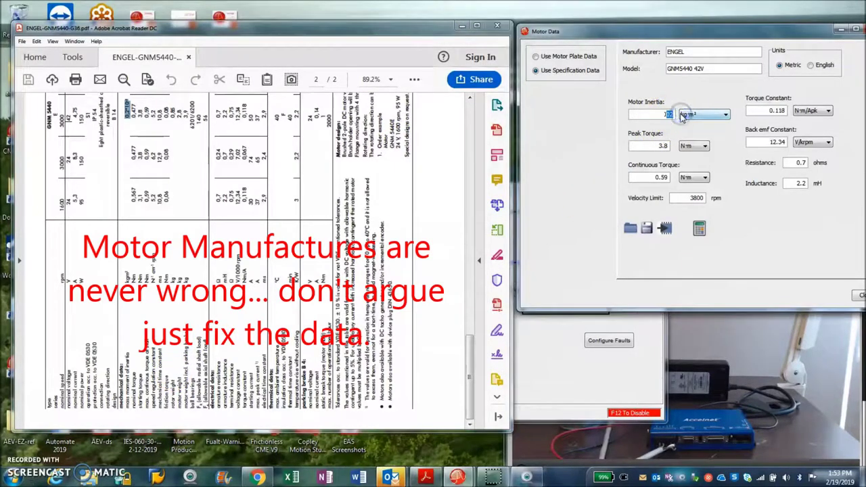
{"action": "key", "text": "BackSpace"}
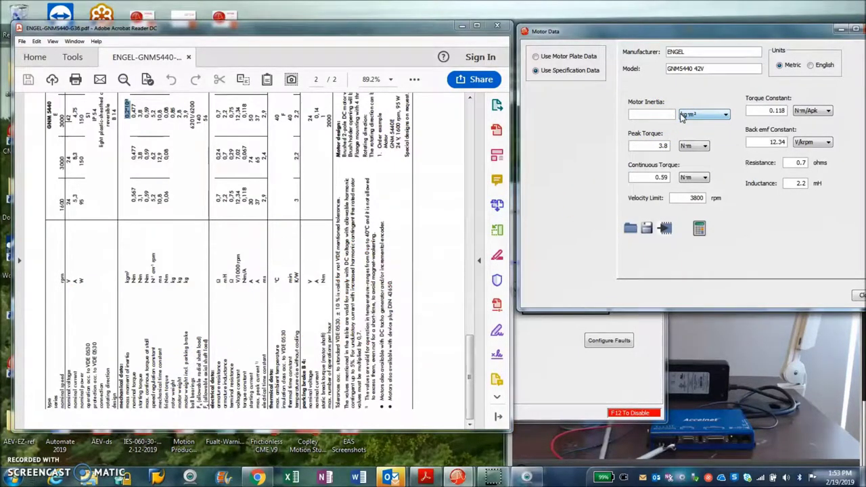
{"action": "type", "text": "0.2"}
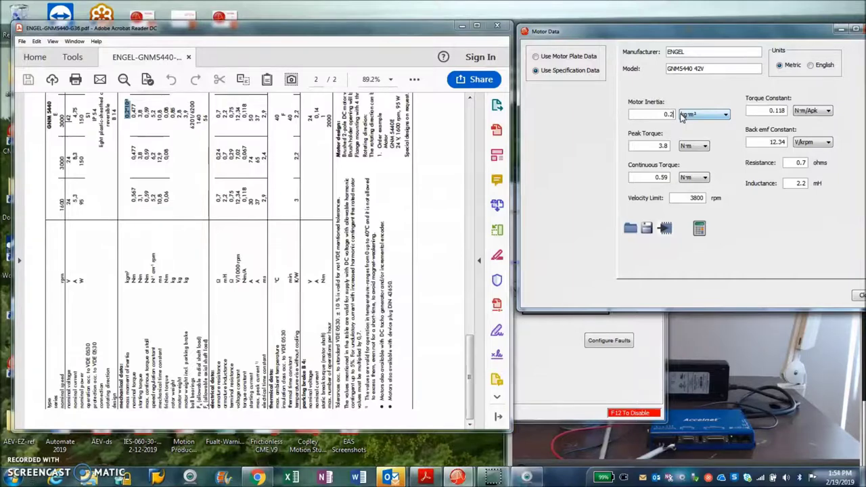
{"action": "type", "text": "E-"}
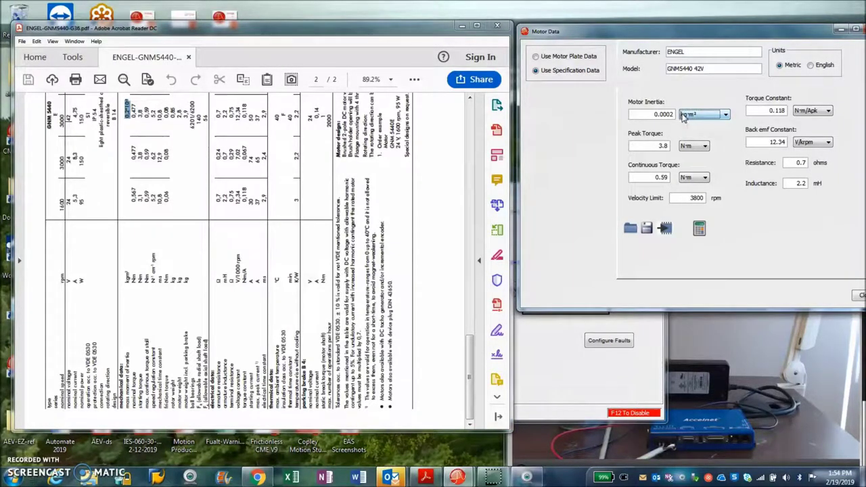
{"action": "left_click", "coordinate": [685, 116]}
{"action": "left_click", "coordinate": [676, 126]}
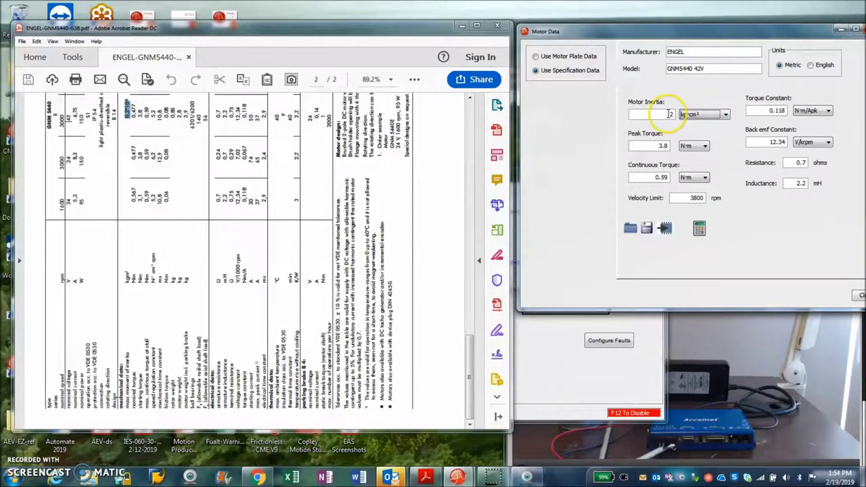
{"action": "left_click", "coordinate": [669, 114]}
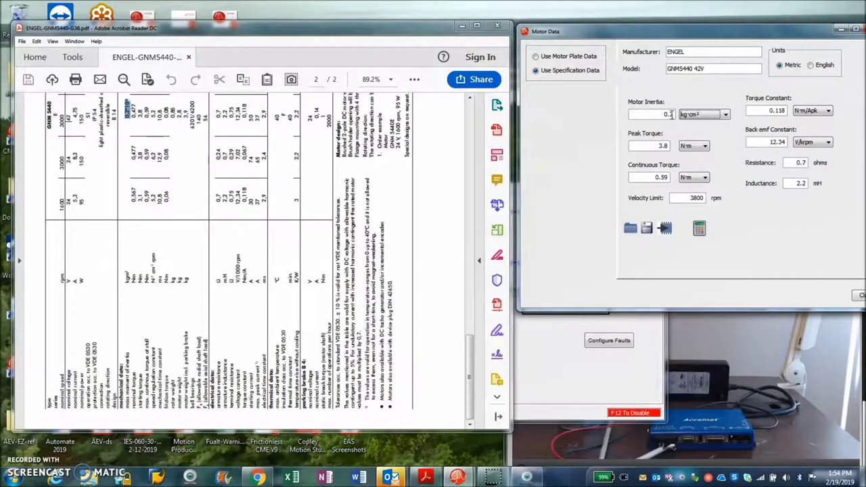
Check Peak Torque, Back emf 12.34, Resistance and Torque Constant against the datasheet.
{"action": "left_click", "coordinate": [645, 146]}
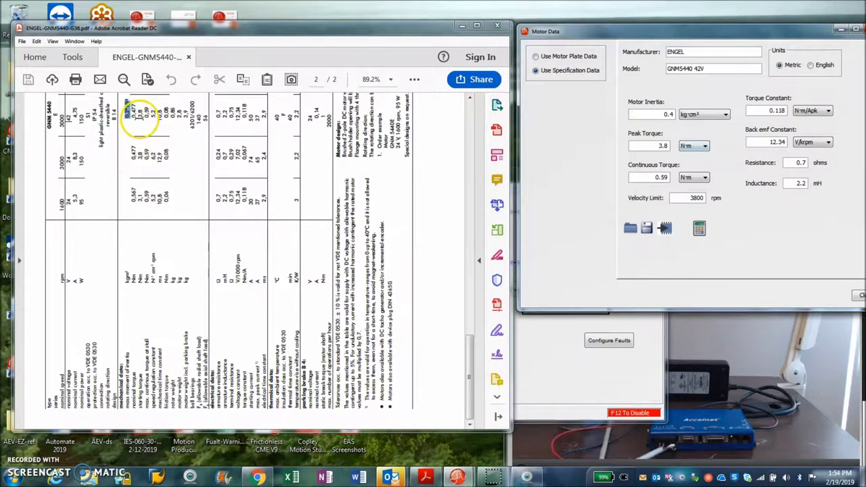
{"action": "left_click", "coordinate": [140, 121]}
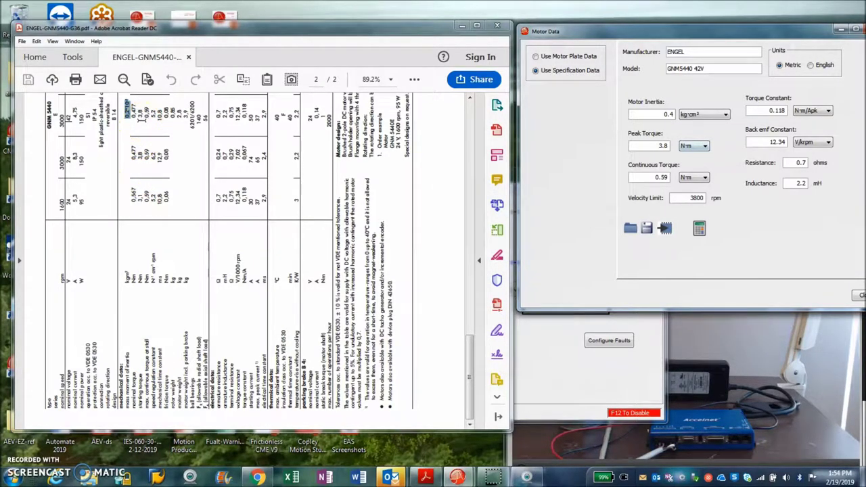
{"action": "left_click", "coordinate": [138, 119]}
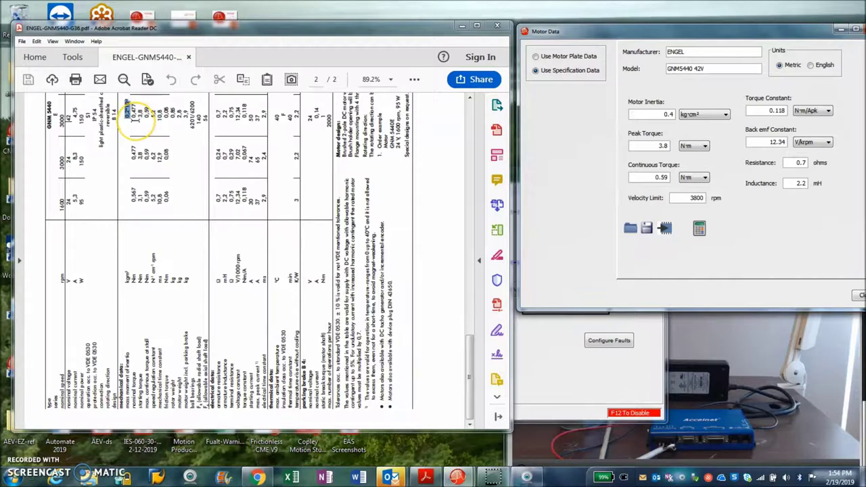
{"action": "left_click_drag", "start_coordinate": [135, 119], "coordinate": [146, 120]}
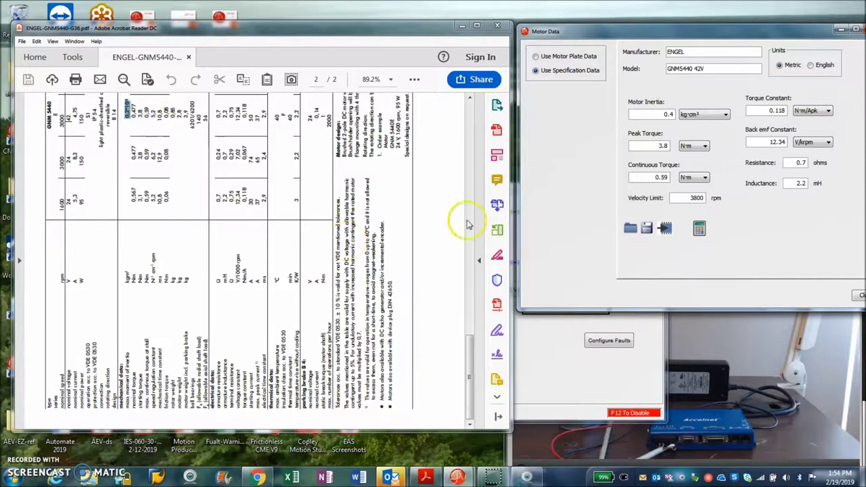
{"action": "left_click_drag", "start_coordinate": [756, 142], "coordinate": [795, 144]}
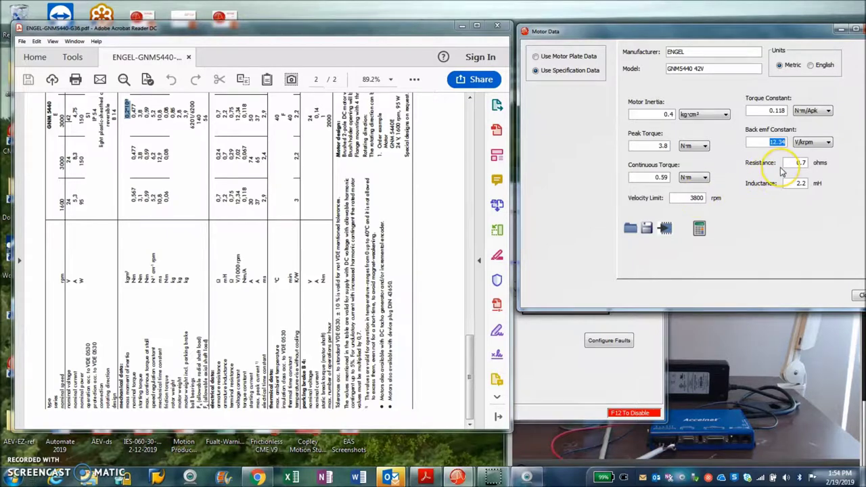
{"action": "left_click", "coordinate": [802, 162]}
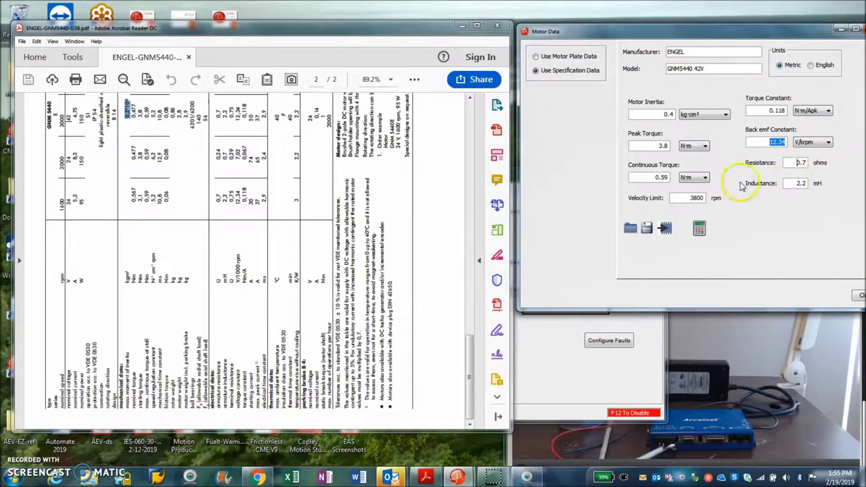
{"action": "double_click", "coordinate": [224, 113]}
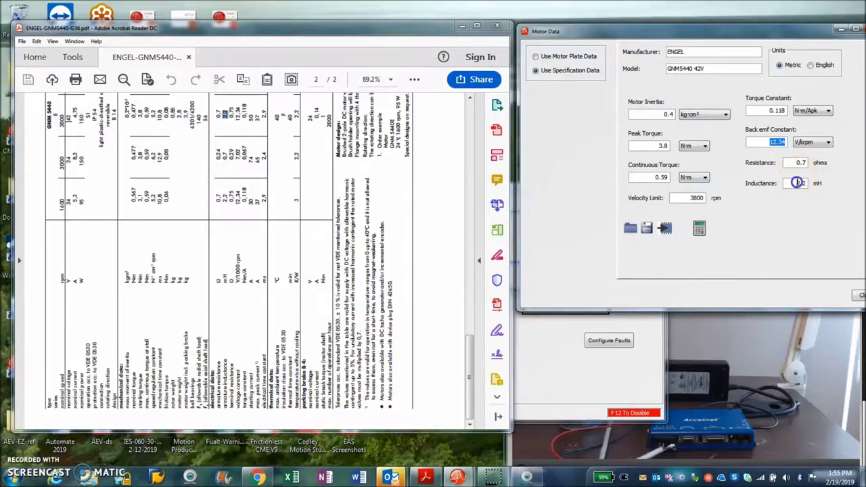
{"action": "left_click", "coordinate": [759, 113]}
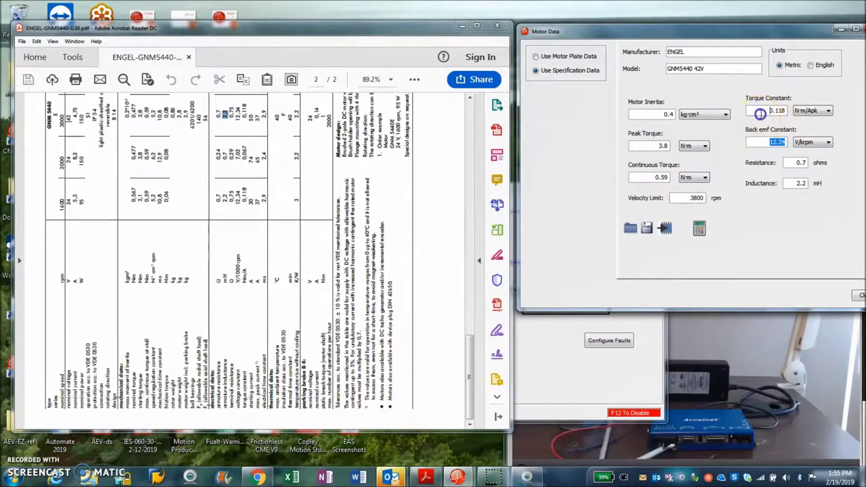
Toggle the Back emf Constant units to V/rad/s and back to V/krpm.
{"action": "left_click", "coordinate": [810, 142]}
{"action": "left_click", "coordinate": [803, 158]}
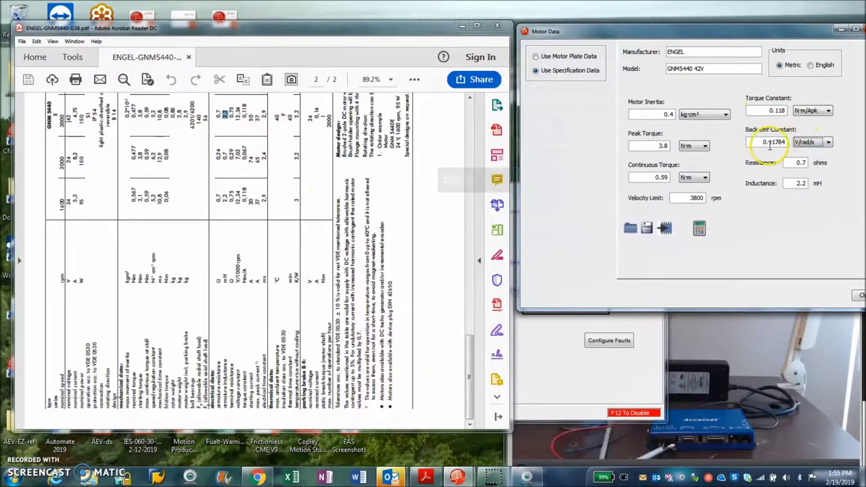
{"action": "left_click", "coordinate": [808, 142]}
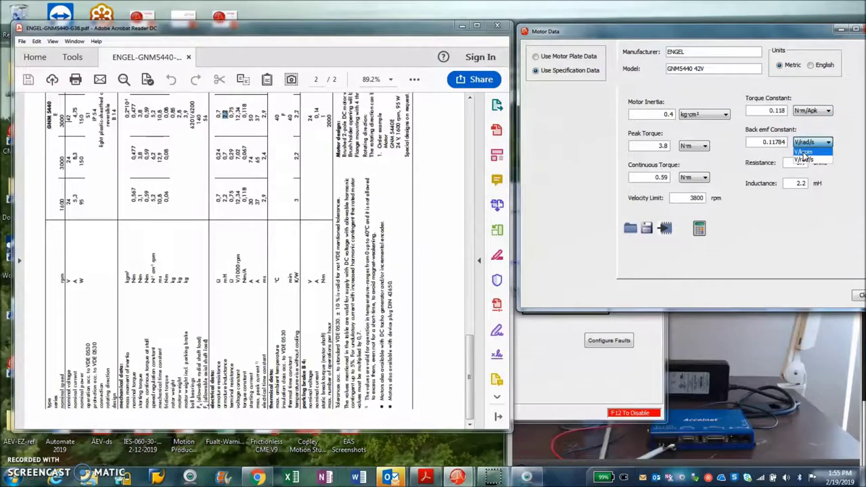
{"action": "left_click", "coordinate": [803, 152]}
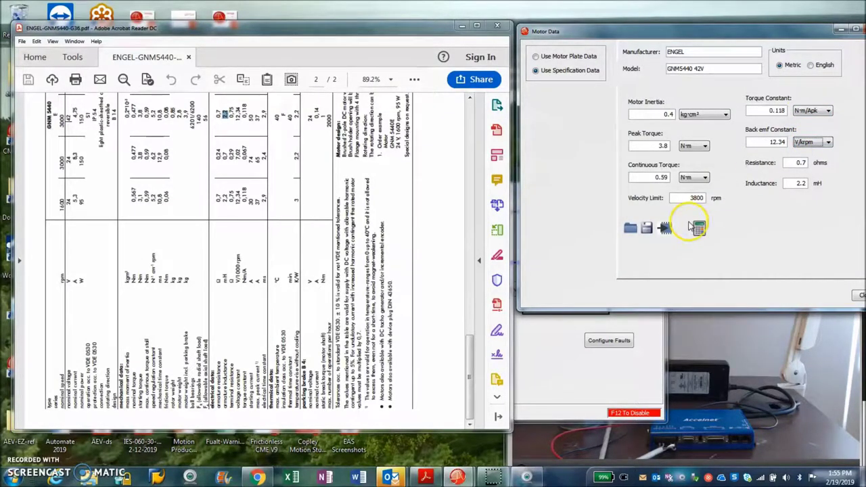
Calculate amplifier settings from the motor data and save them to flash.
{"action": "left_click", "coordinate": [655, 176]}
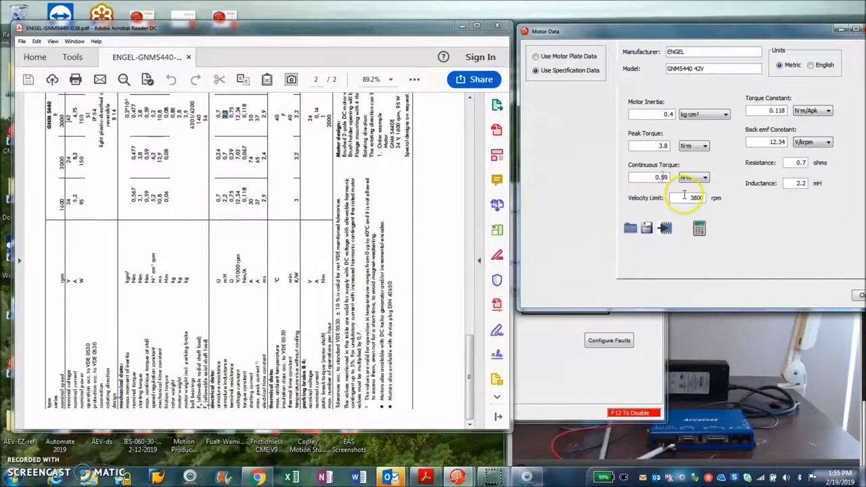
{"action": "left_click", "coordinate": [700, 230]}
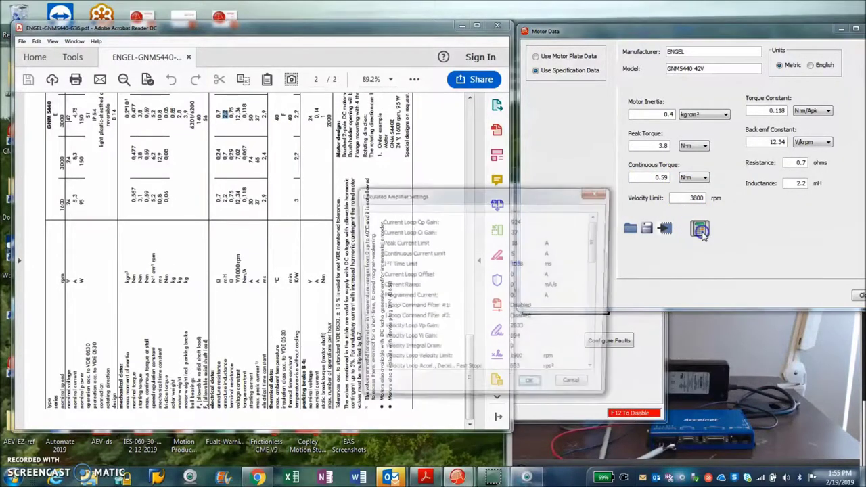
{"action": "left_click", "coordinate": [533, 390]}
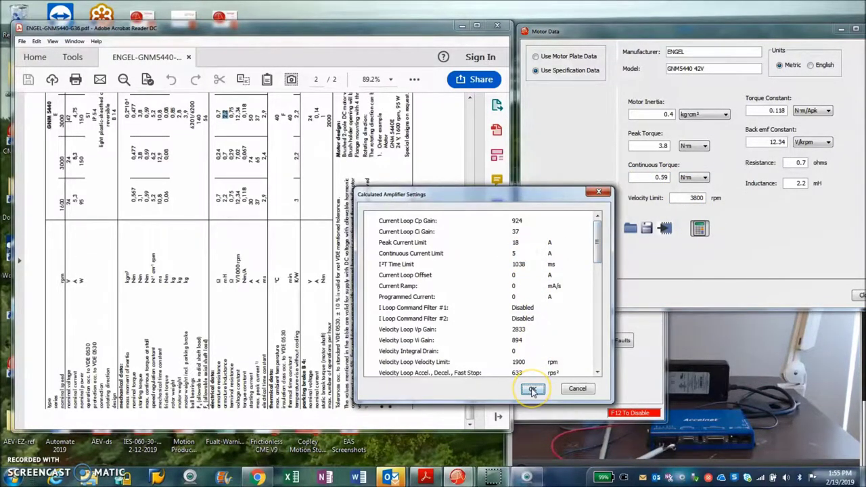
{"action": "left_click", "coordinate": [533, 390]}
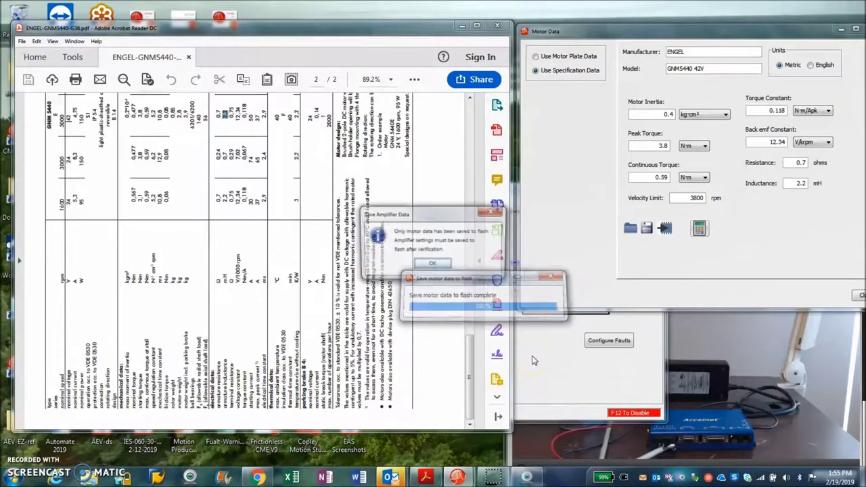
{"action": "left_click", "coordinate": [426, 264]}
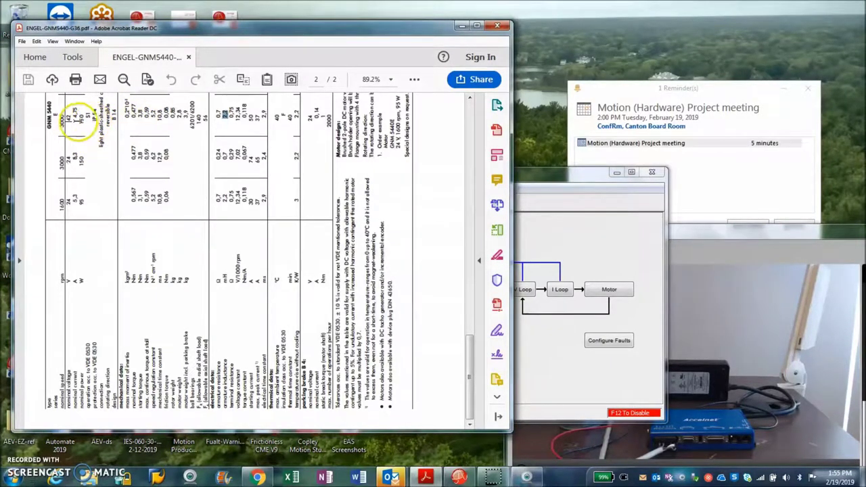
Open the Current Loop settings, showing 18 A peak, Cp 924 and Ci 37.
{"action": "left_click", "coordinate": [75, 110]}
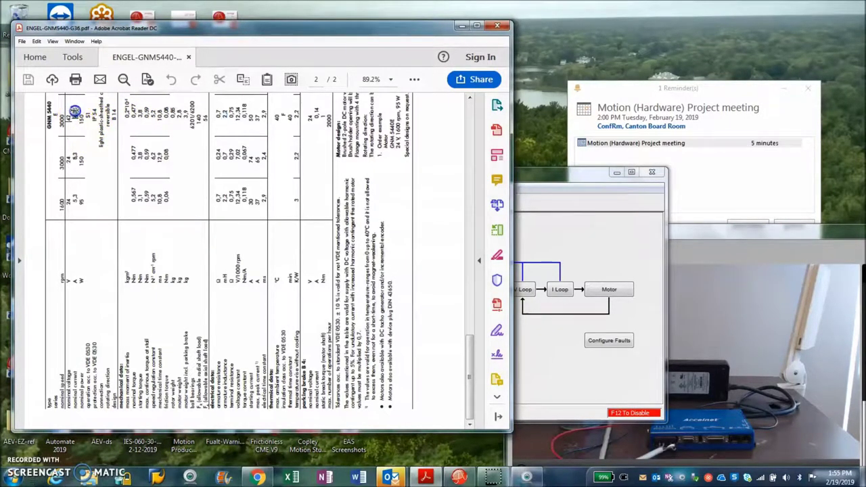
{"action": "left_click", "coordinate": [520, 298]}
{"action": "left_click", "coordinate": [559, 290]}
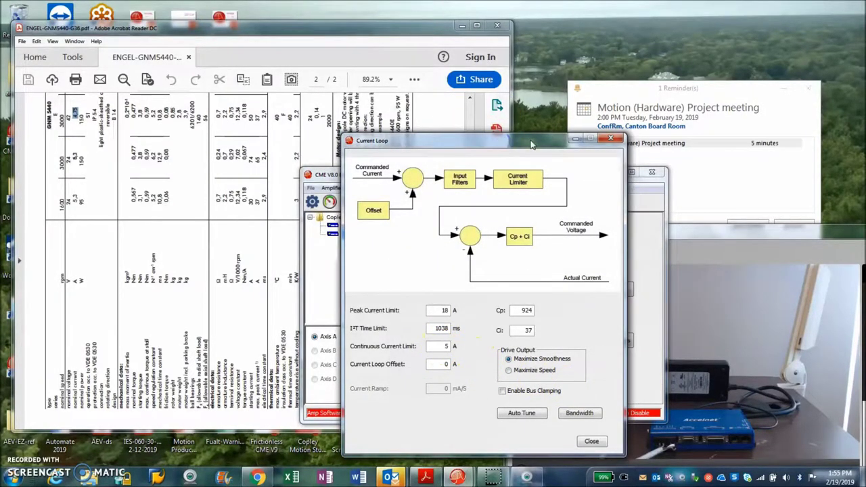
Measure the current loop bandwidth at 300 Hz, then close the measurement and Current Loop windows.
{"action": "left_click", "coordinate": [462, 25]}
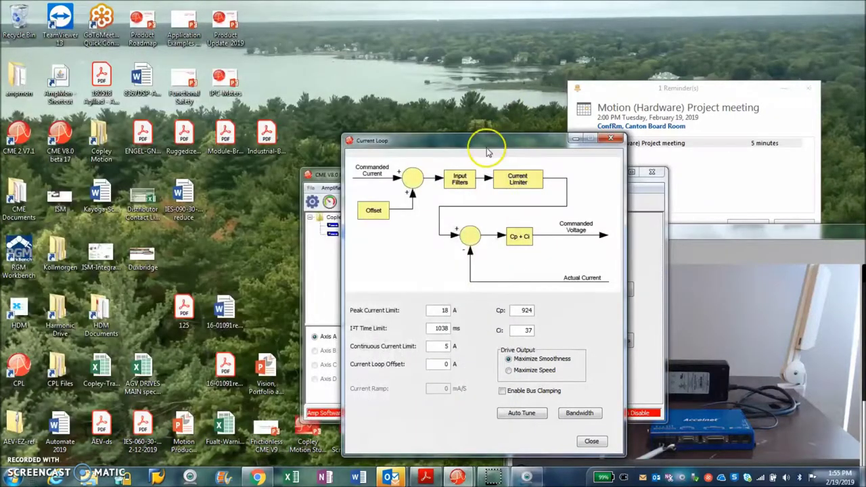
{"action": "left_click_drag", "start_coordinate": [506, 139], "coordinate": [201, 123]}
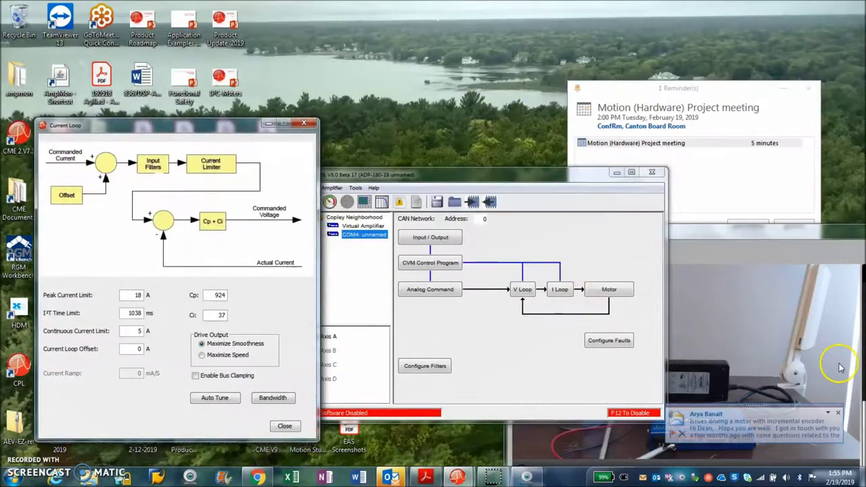
{"action": "left_click", "coordinate": [837, 411]}
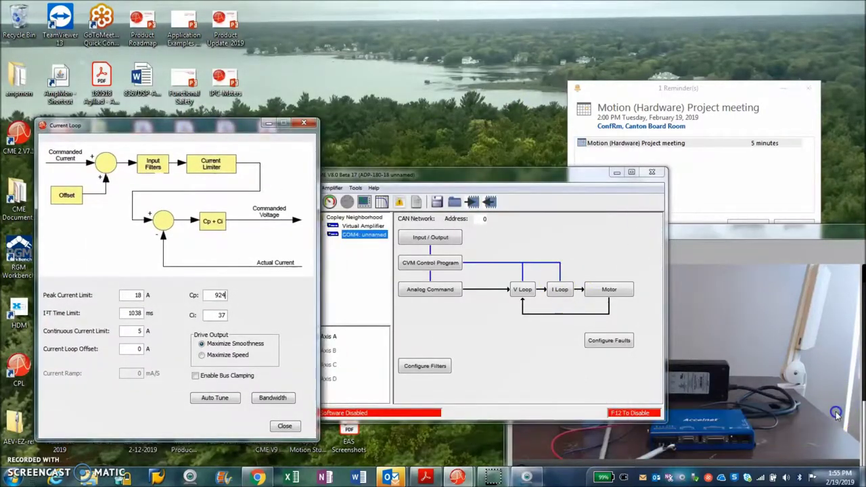
{"action": "left_click", "coordinate": [274, 396]}
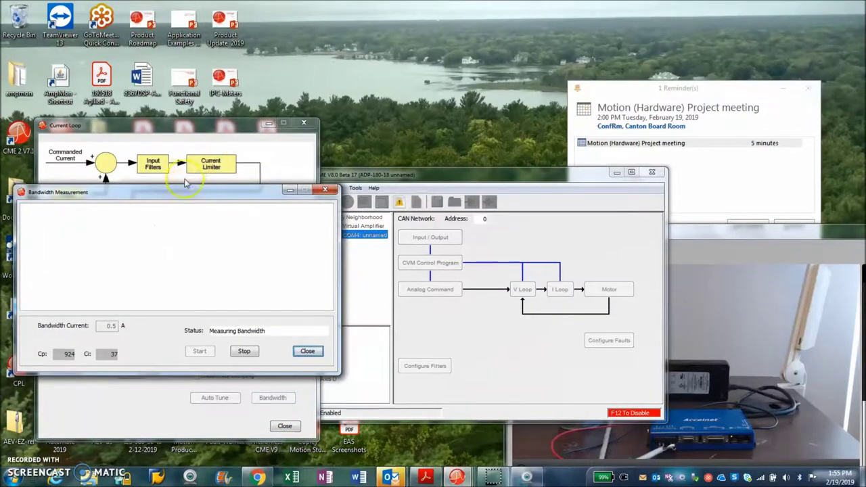
{"action": "left_click_drag", "start_coordinate": [189, 192], "coordinate": [414, 45]}
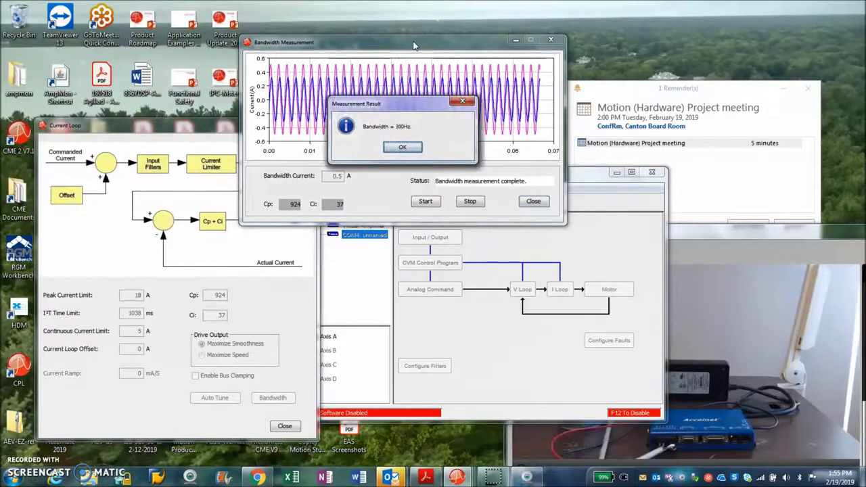
{"action": "left_click", "coordinate": [403, 147]}
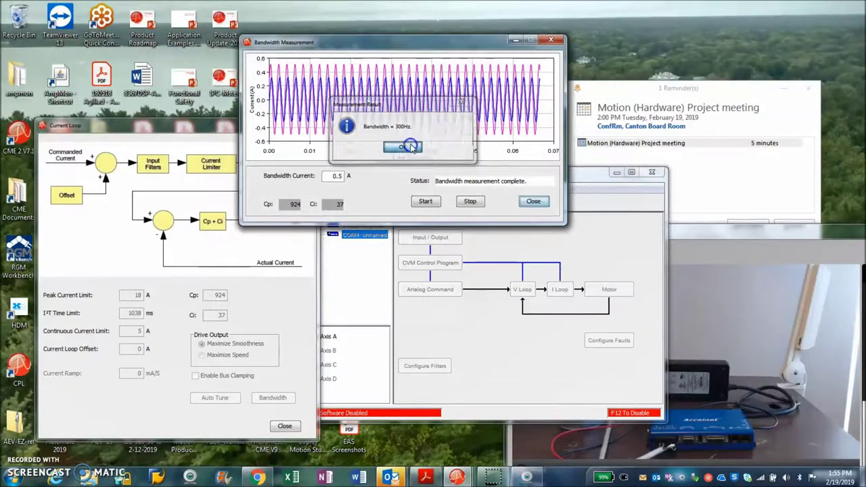
{"action": "left_click", "coordinate": [551, 41]}
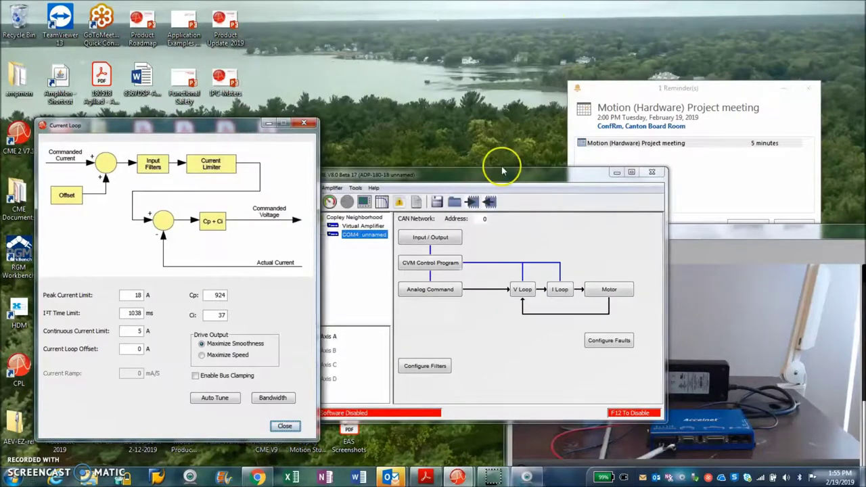
{"action": "left_click", "coordinate": [499, 173]}
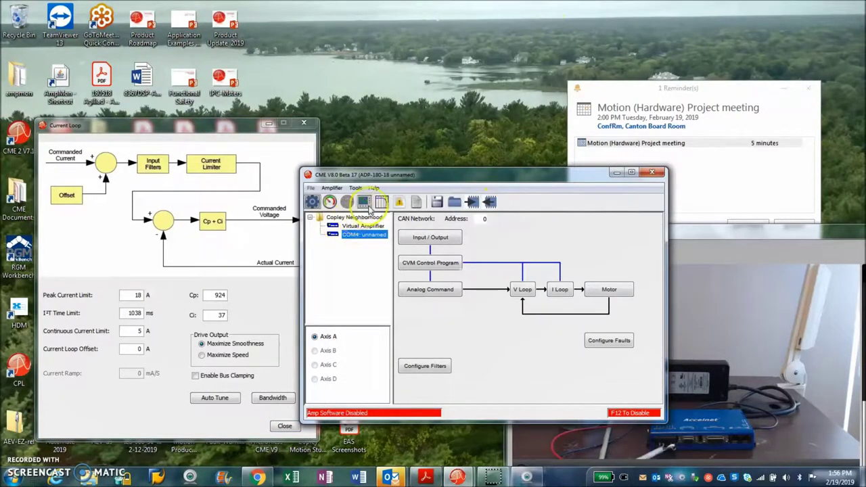
{"action": "left_click", "coordinate": [304, 123]}
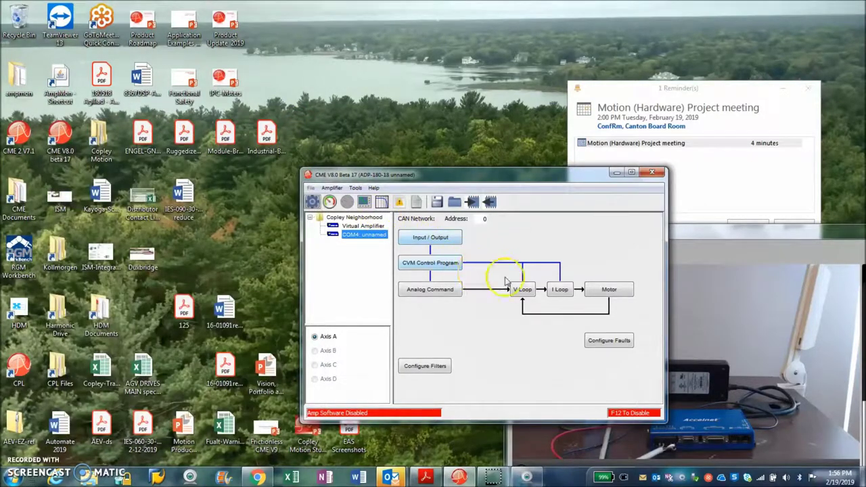
Set velocity limit 3300 rpm and acceleration and deceleration limits of 60 rps².
{"action": "left_click", "coordinate": [524, 295]}
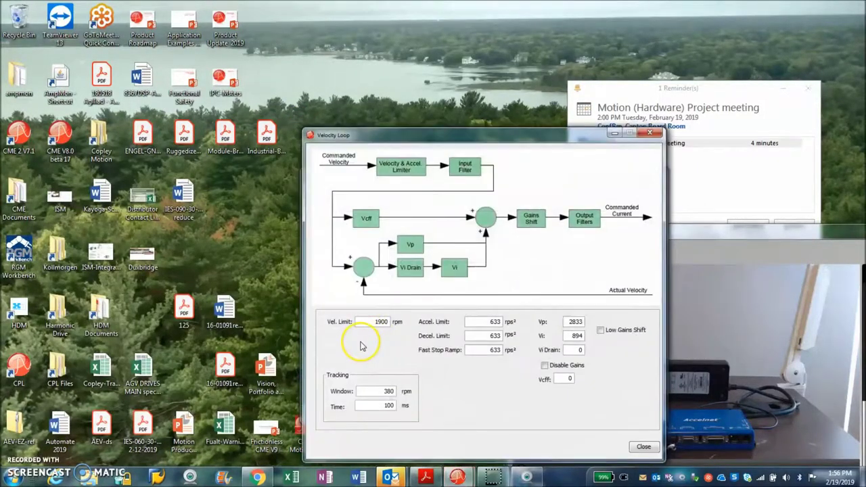
{"action": "left_click", "coordinate": [415, 322]}
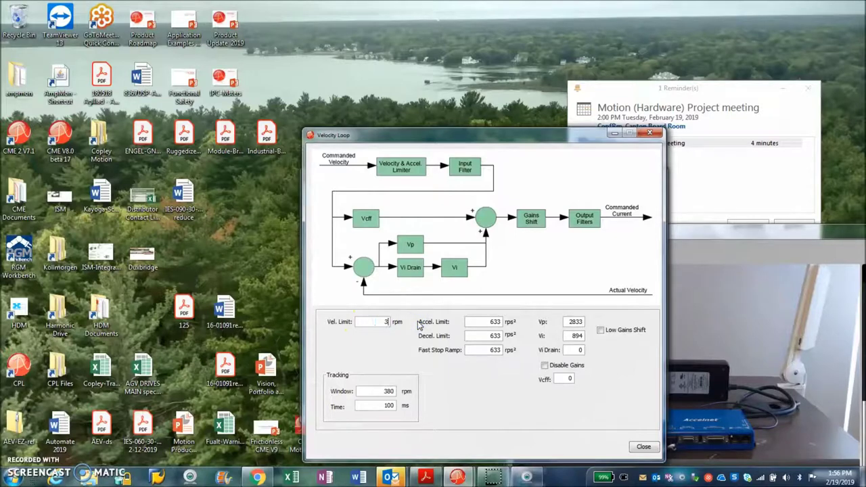
{"action": "left_click", "coordinate": [382, 322]}
{"action": "left_click", "coordinate": [491, 323]}
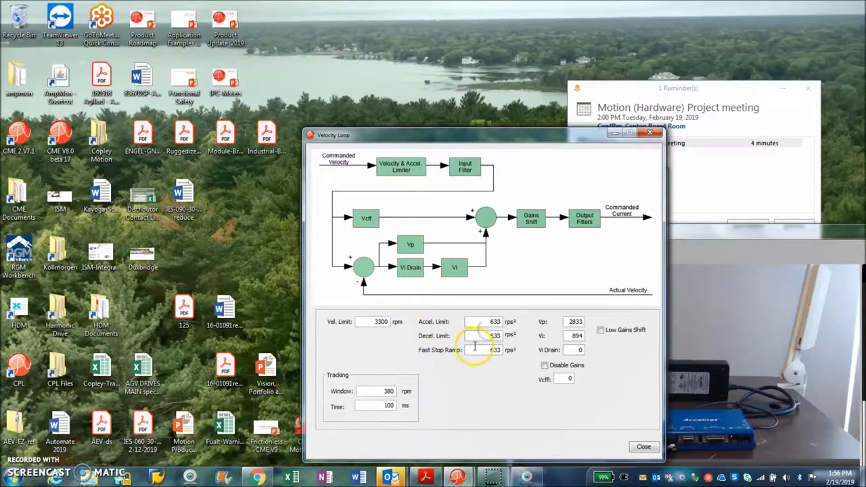
{"action": "left_click", "coordinate": [479, 337]}
{"action": "left_click_drag", "start_coordinate": [491, 324], "coordinate": [534, 335]}
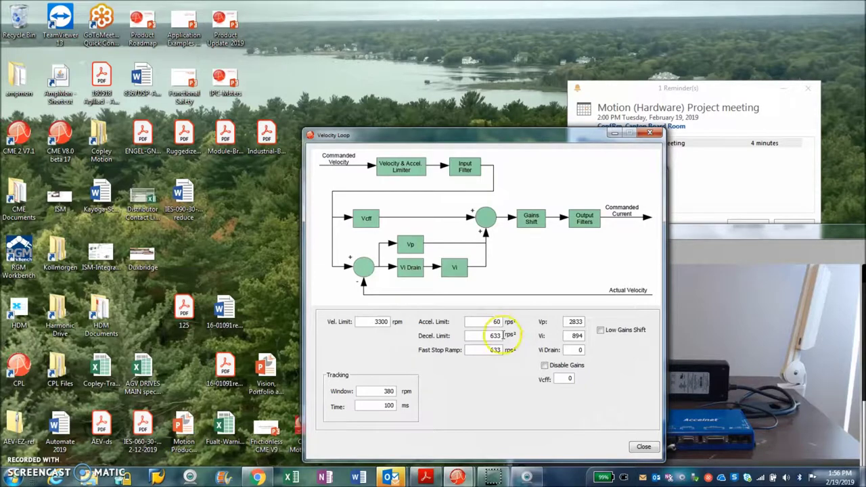
{"action": "left_click_drag", "start_coordinate": [476, 336], "coordinate": [514, 338]}
{"action": "left_click", "coordinate": [470, 350]}
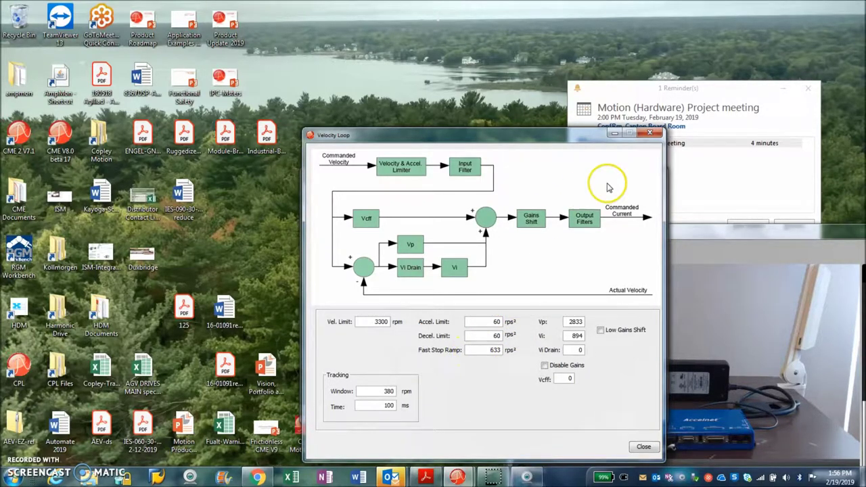
Dismiss the meeting reminder and close the Velocity Loop settings.
{"action": "left_click_drag", "start_coordinate": [565, 135], "coordinate": [640, 137]}
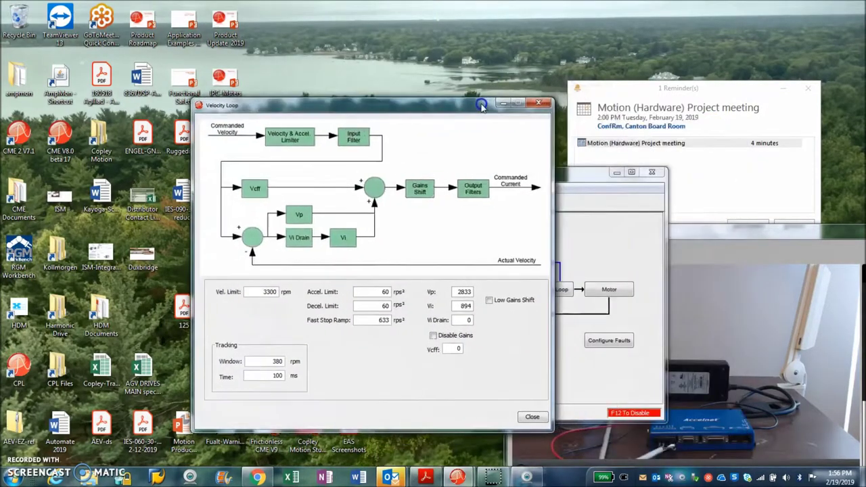
{"action": "left_click", "coordinate": [702, 238]}
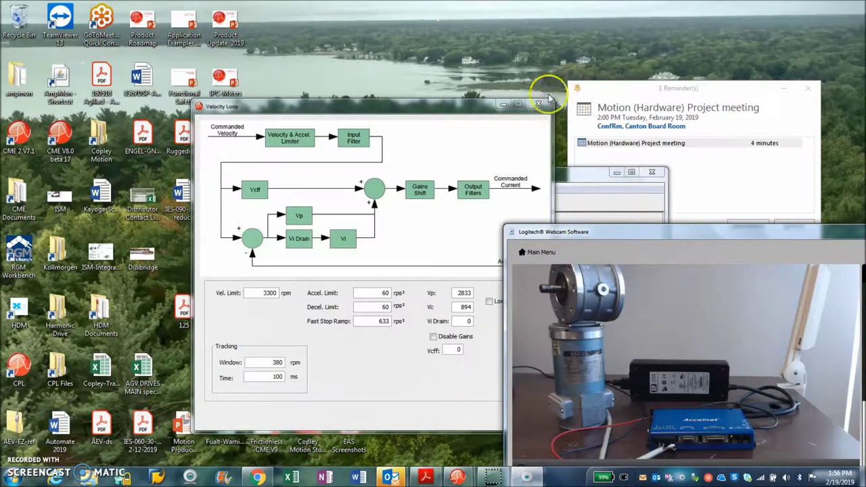
{"action": "left_click", "coordinate": [809, 88]}
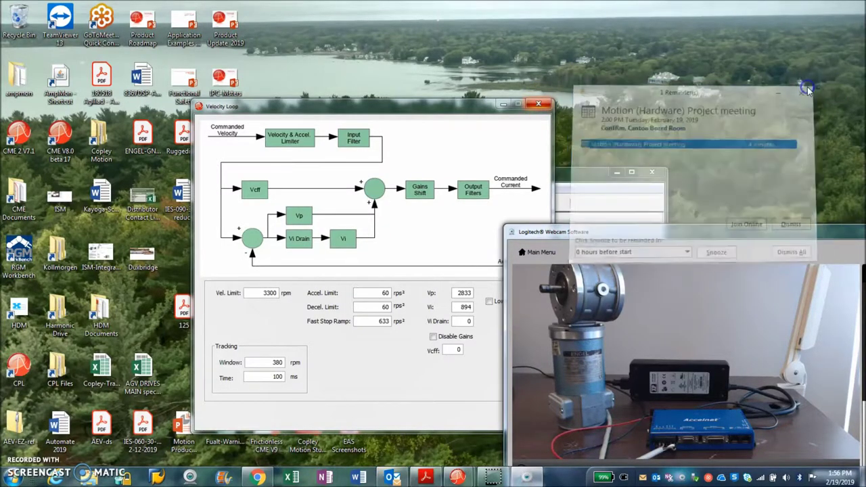
{"action": "left_click", "coordinate": [539, 103]}
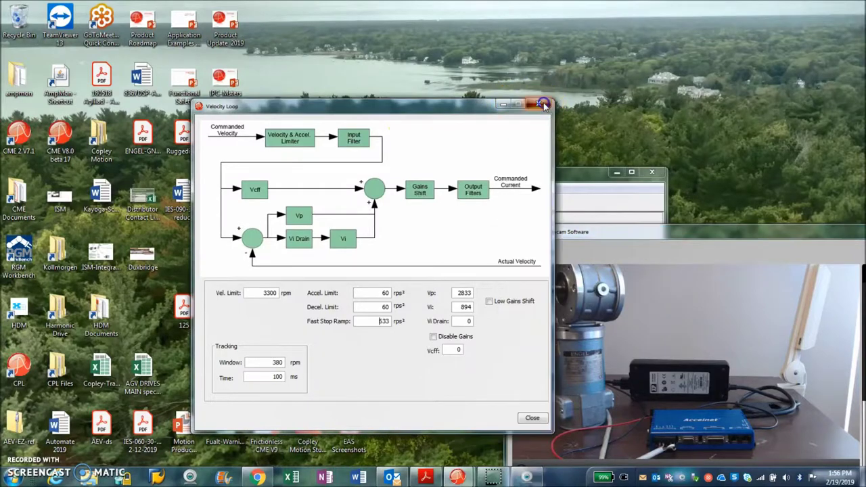
{"action": "left_click", "coordinate": [489, 176]}
{"action": "left_click_drag", "start_coordinate": [487, 177], "coordinate": [408, 166]}
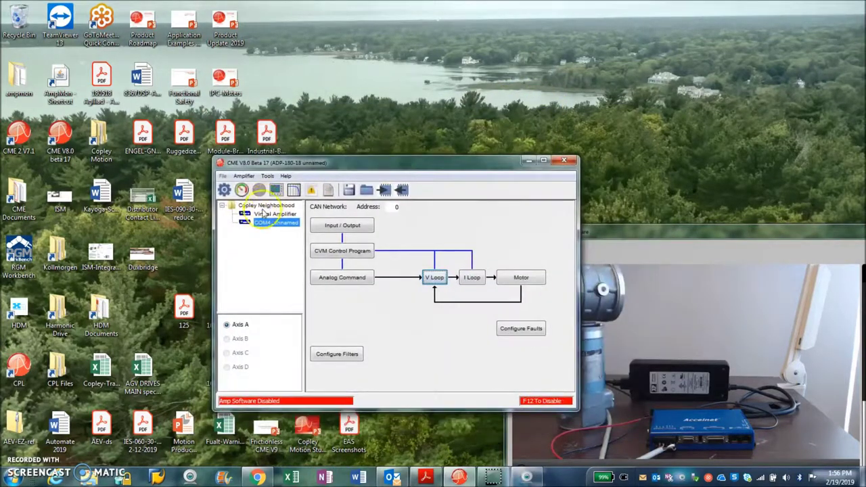
Start a 0.5 A, 100 Hz current square-wave test in the Oscilloscope.
{"action": "left_click", "coordinate": [275, 191]}
{"action": "left_click", "coordinate": [264, 330]}
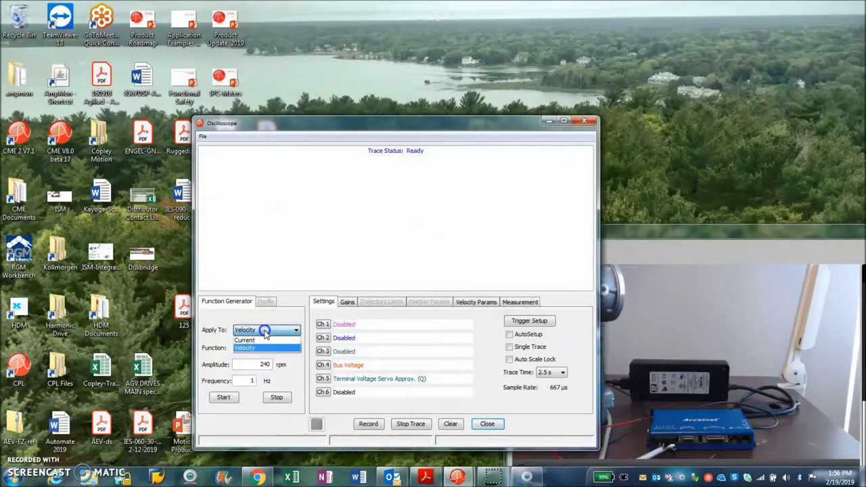
{"action": "left_click", "coordinate": [261, 349]}
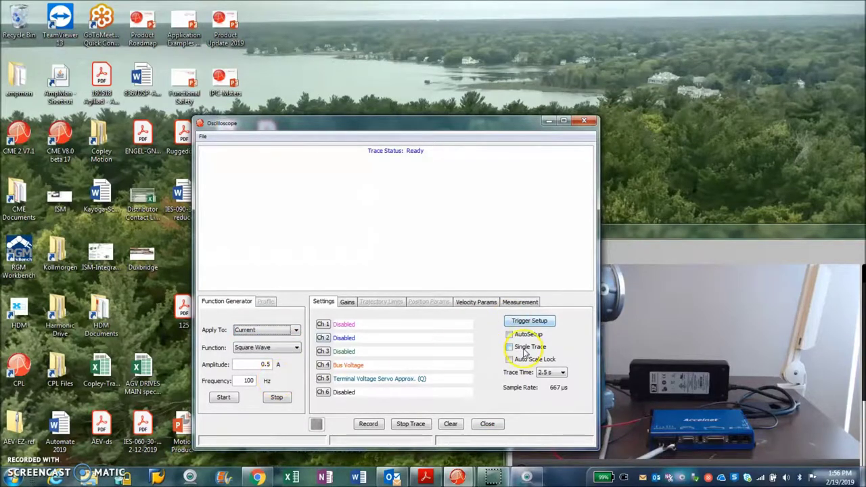
{"action": "left_click", "coordinate": [508, 334]}
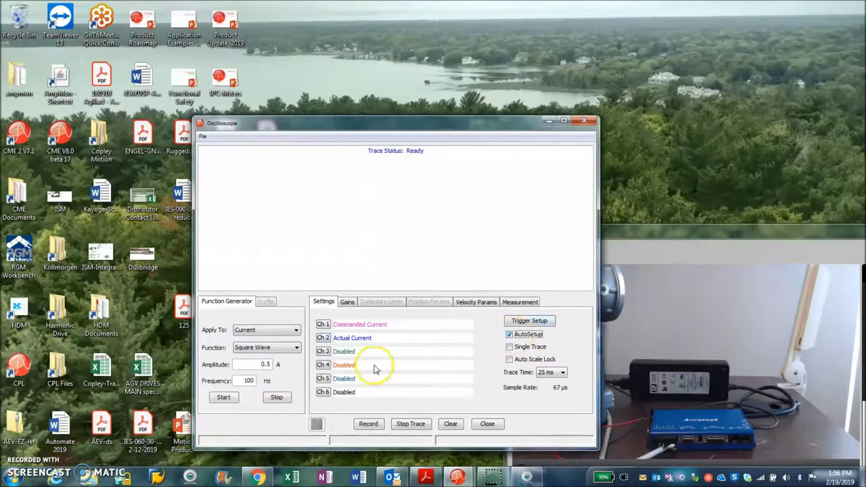
{"action": "left_click", "coordinate": [223, 397]}
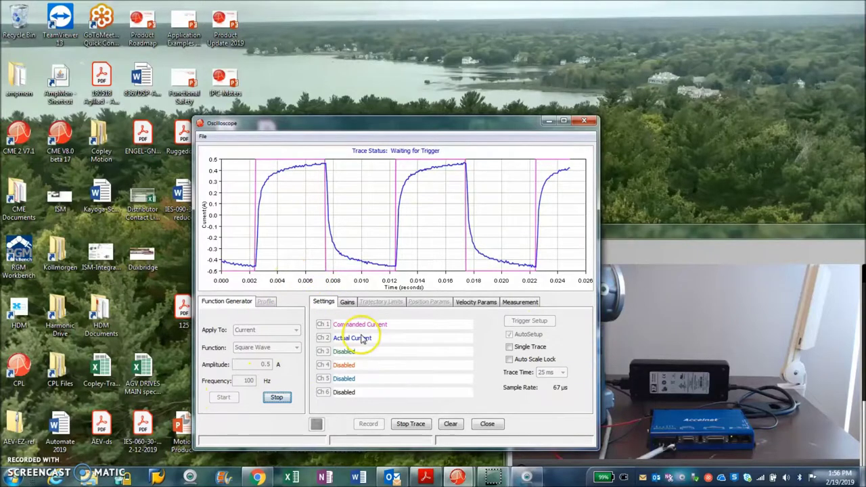
On the Gains tab, raise the current loop Cp gain to 2000.
{"action": "left_click", "coordinate": [347, 302]}
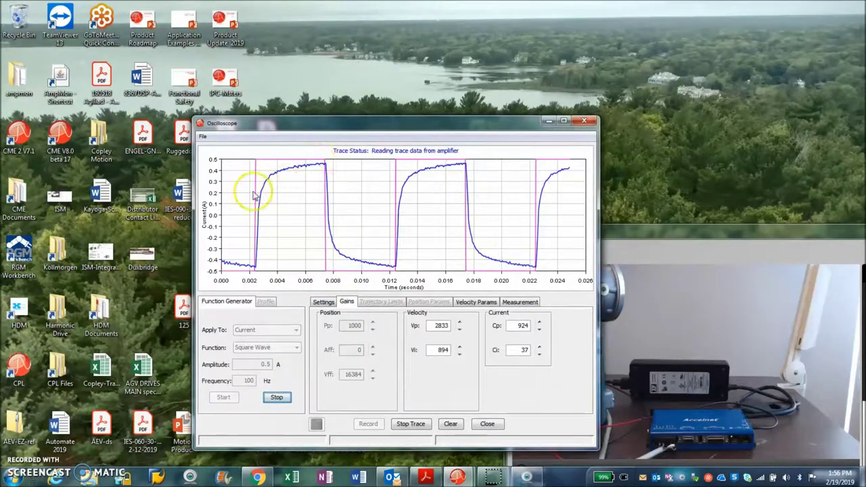
{"action": "double_click", "coordinate": [521, 325]}
{"action": "type", "text": "1000"}
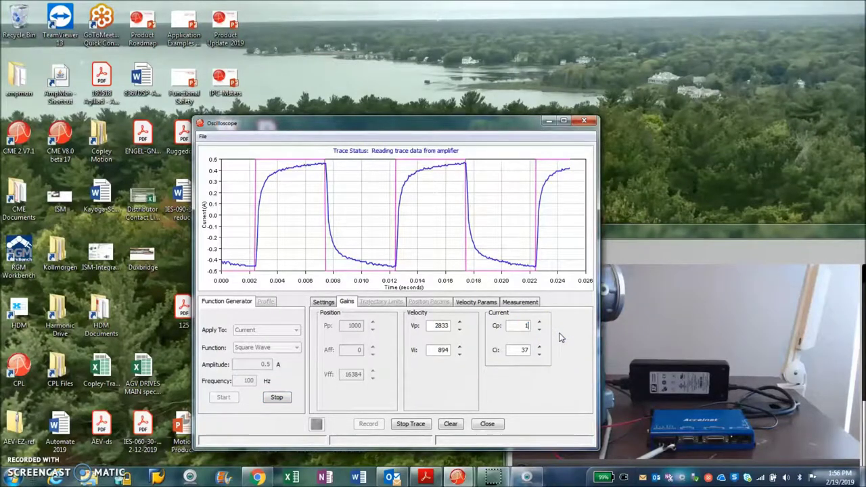
{"action": "left_click", "coordinate": [522, 327]}
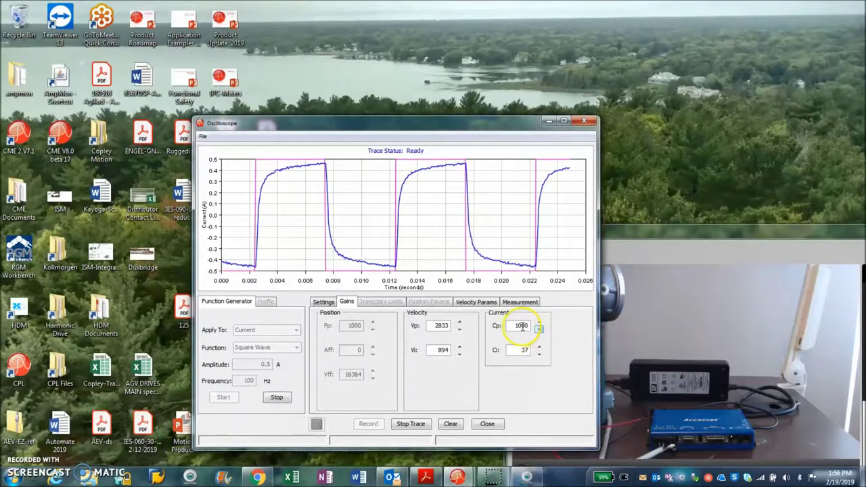
{"action": "left_click", "coordinate": [513, 326]}
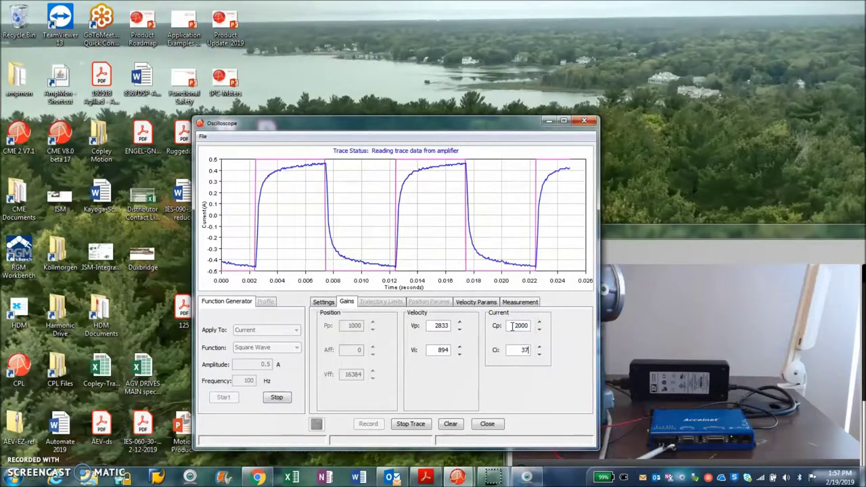
{"action": "left_click", "coordinate": [512, 326]}
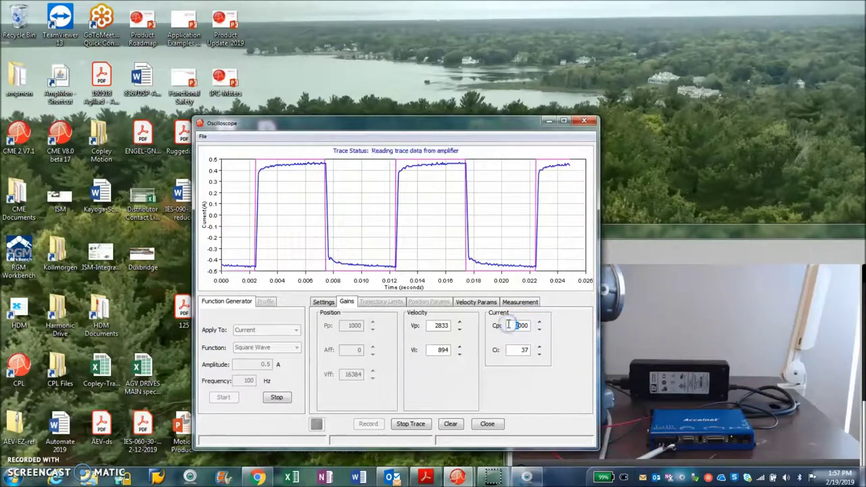
{"action": "type", "text": "4"}
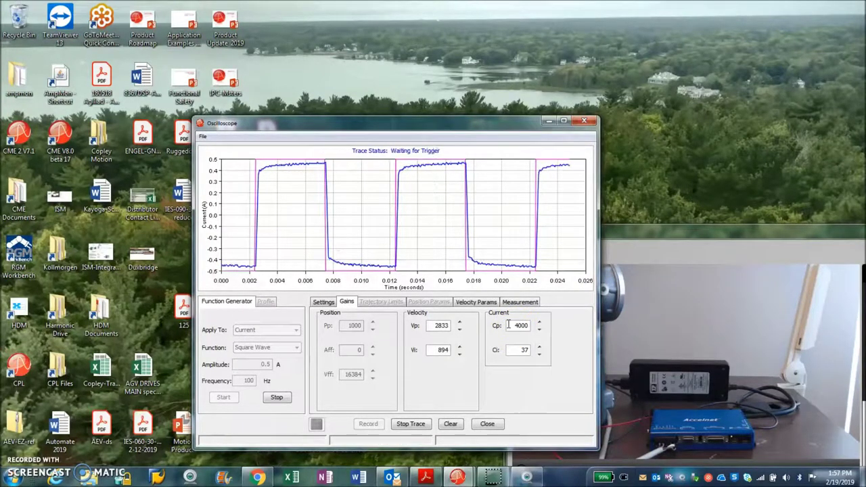
{"action": "left_click_drag", "start_coordinate": [512, 325], "coordinate": [548, 334]}
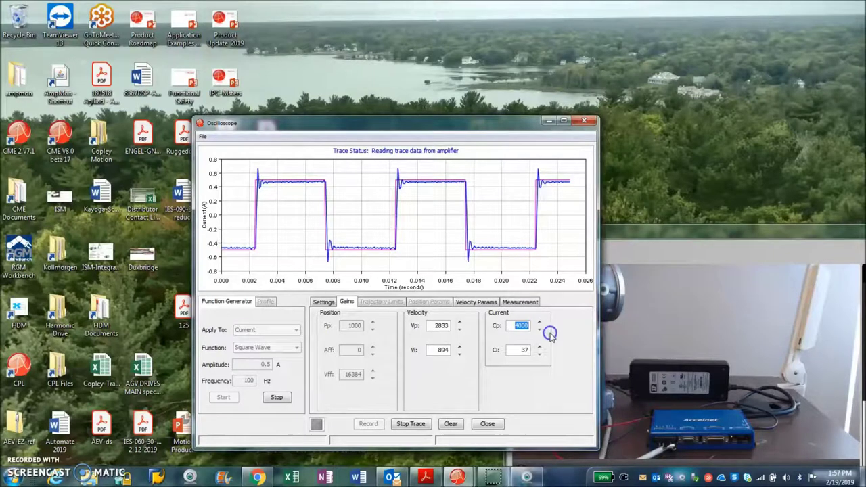
{"action": "type", "text": "200"}
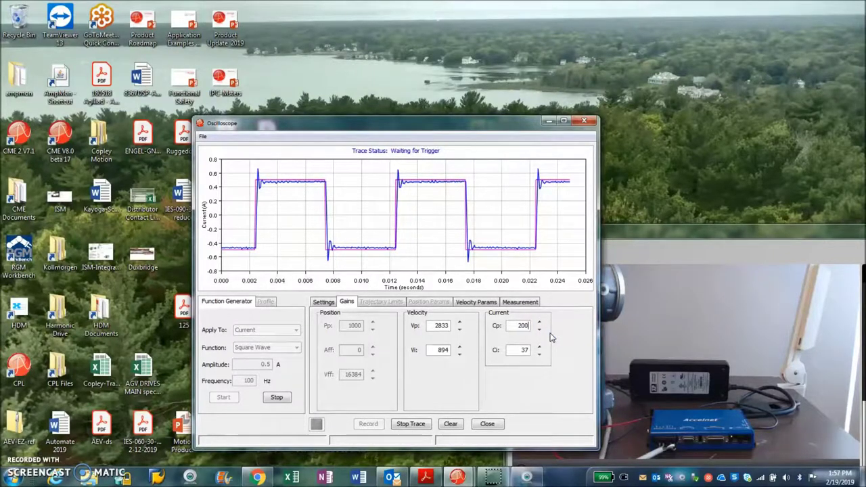
{"action": "type", "text": "0"}
{"action": "left_click", "coordinate": [514, 349]}
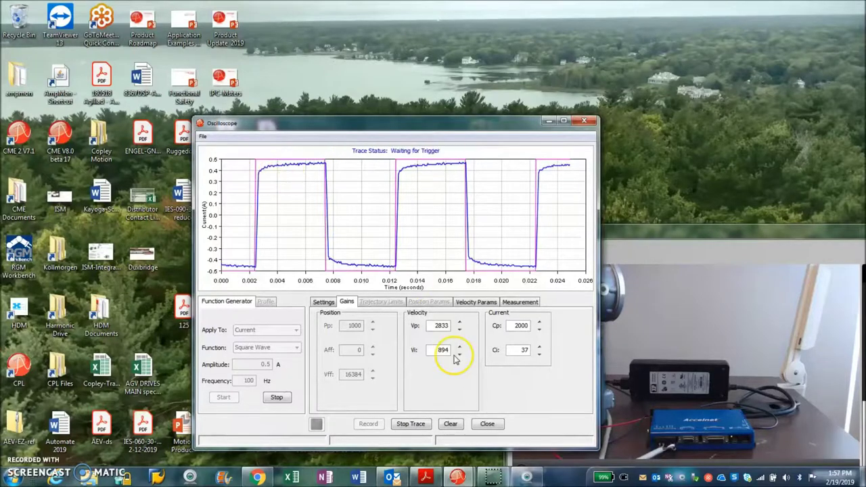
{"action": "double_click", "coordinate": [518, 350]}
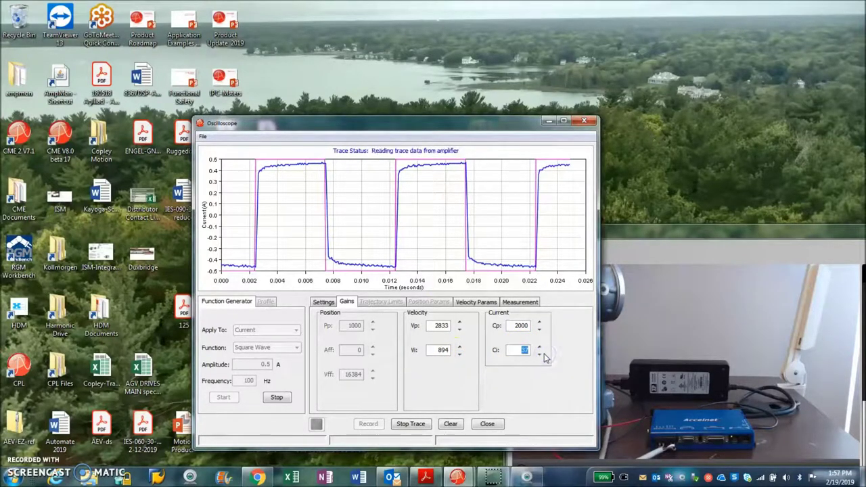
Try current integral gain Ci values of 100, 200 and 400.
{"action": "type", "text": "100"}
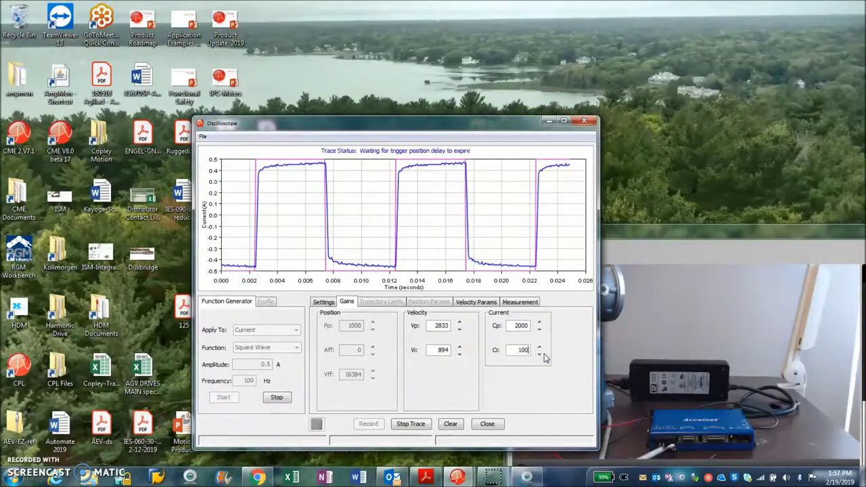
{"action": "left_click", "coordinate": [539, 354]}
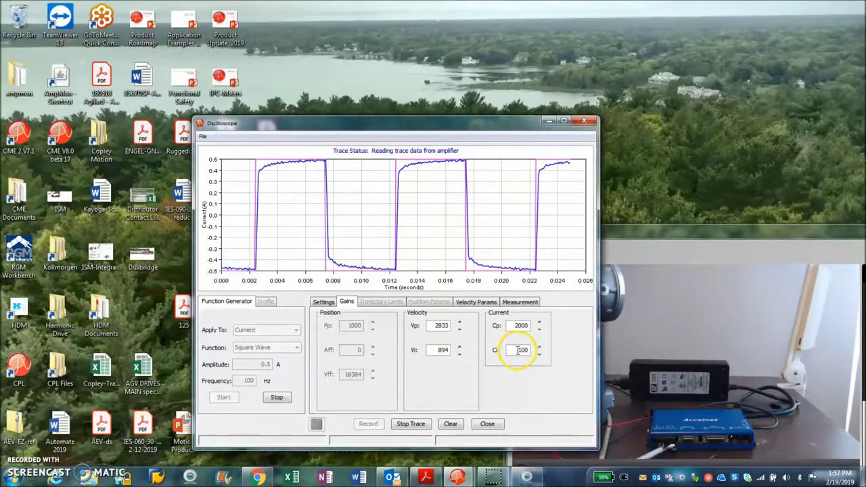
{"action": "type", "text": "200"}
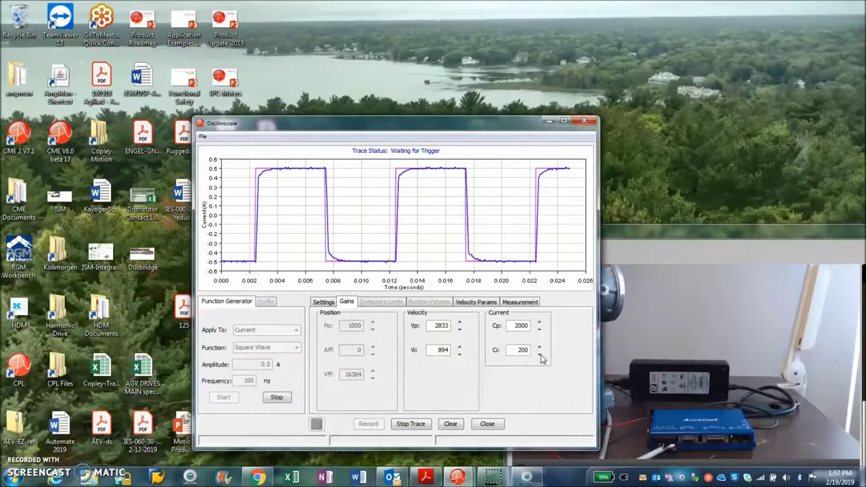
{"action": "left_click", "coordinate": [518, 353]}
{"action": "left_click", "coordinate": [543, 354]}
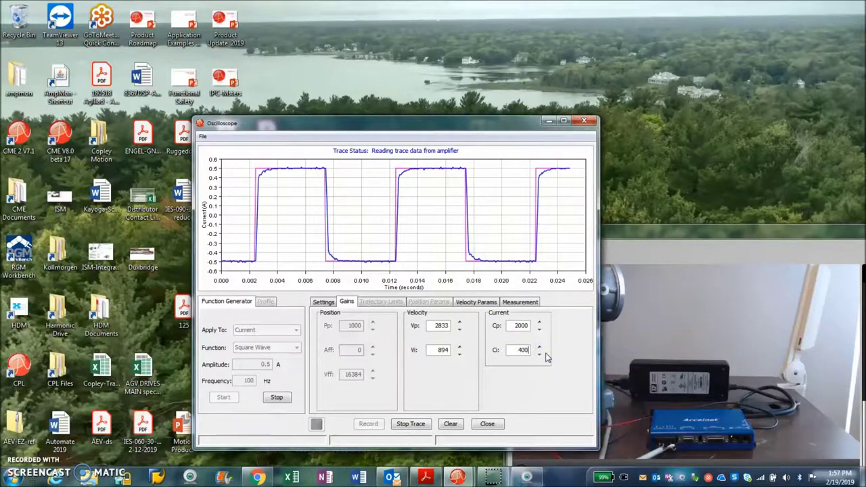
{"action": "type", "text": "400"}
{"action": "left_click", "coordinate": [544, 354]}
{"action": "left_click", "coordinate": [525, 325]}
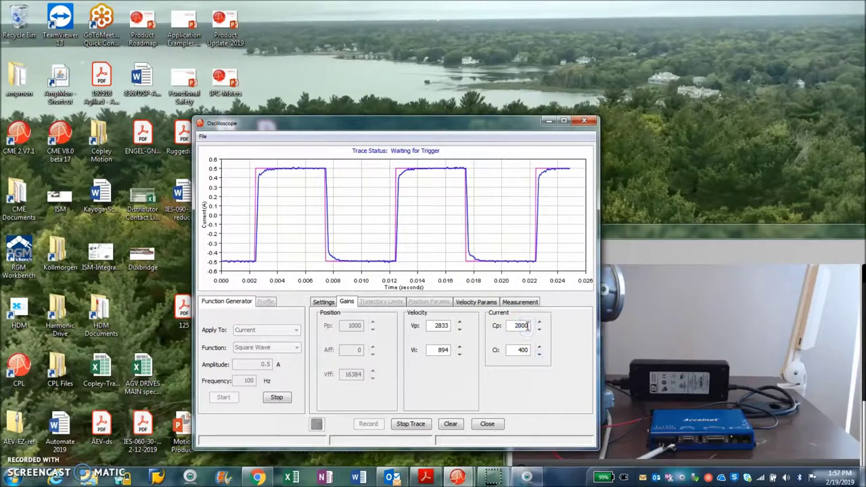
Set Ci back to 200 and stop the square-wave test.
{"action": "left_click", "coordinate": [518, 349]}
{"action": "left_click", "coordinate": [544, 351]}
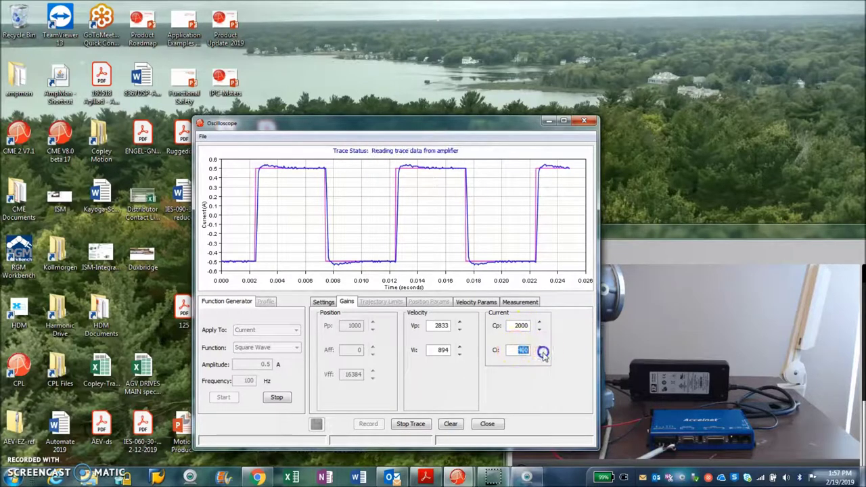
{"action": "type", "text": "200"}
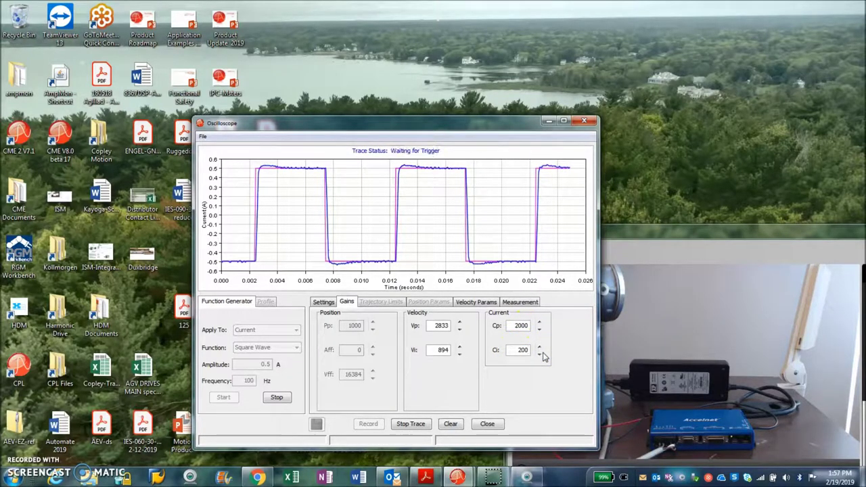
{"action": "left_click", "coordinate": [285, 399]}
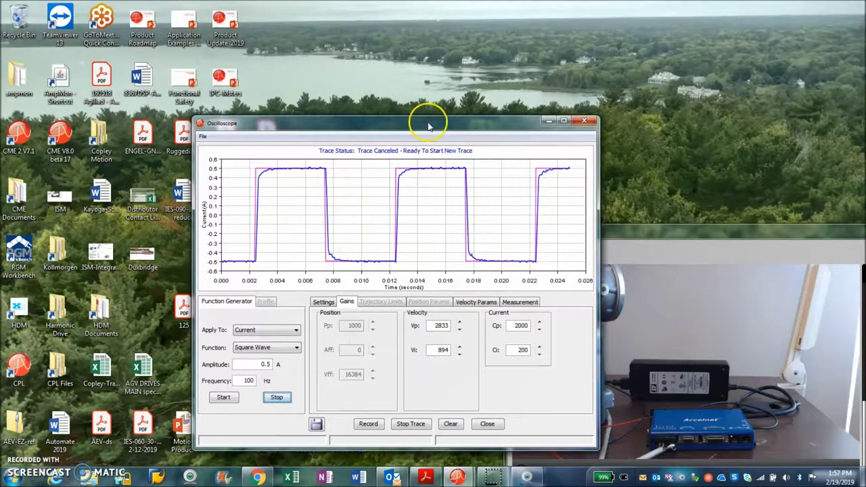
Re-measure the current loop bandwidth with Cp 2000 and Ci 200, obtaining 2200 Hz.
{"action": "left_click_drag", "start_coordinate": [427, 123], "coordinate": [333, 73]}
{"action": "left_click", "coordinate": [528, 230]}
{"action": "left_click", "coordinate": [474, 281]}
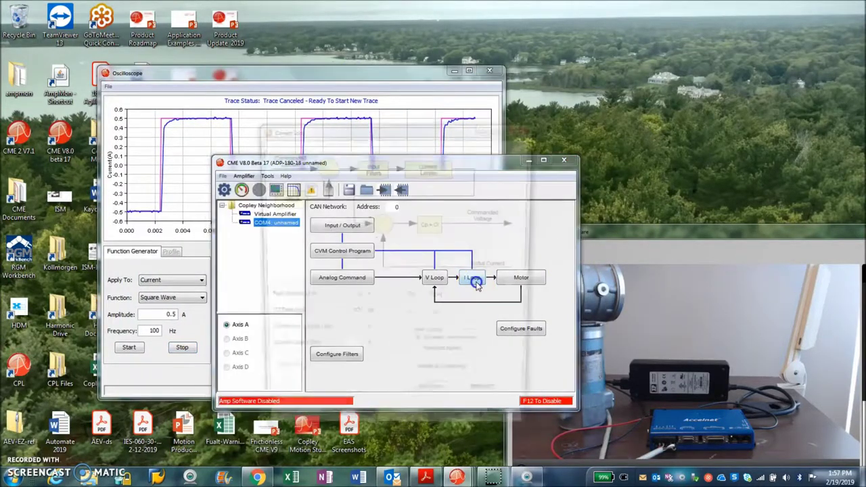
{"action": "left_click", "coordinate": [491, 400]}
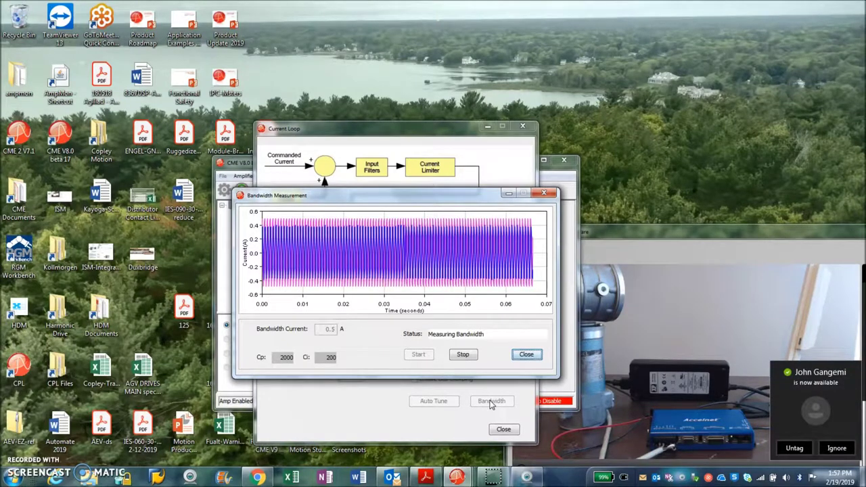
{"action": "left_click", "coordinate": [838, 449]}
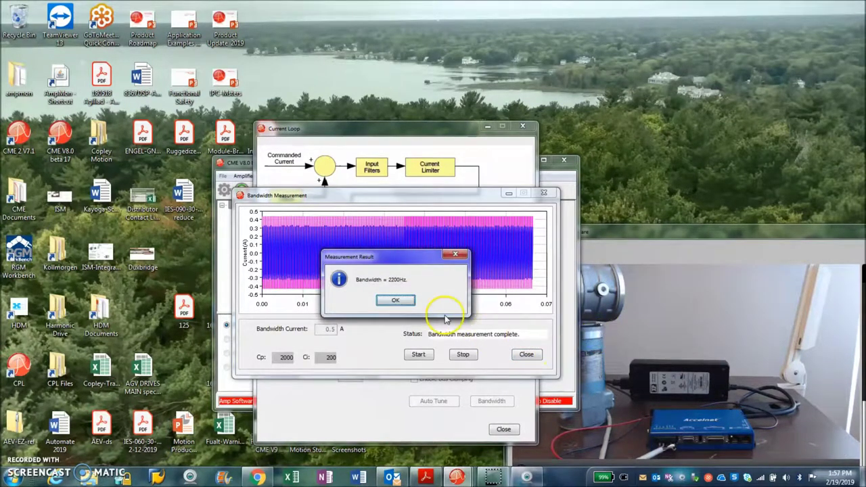
{"action": "left_click", "coordinate": [395, 299]}
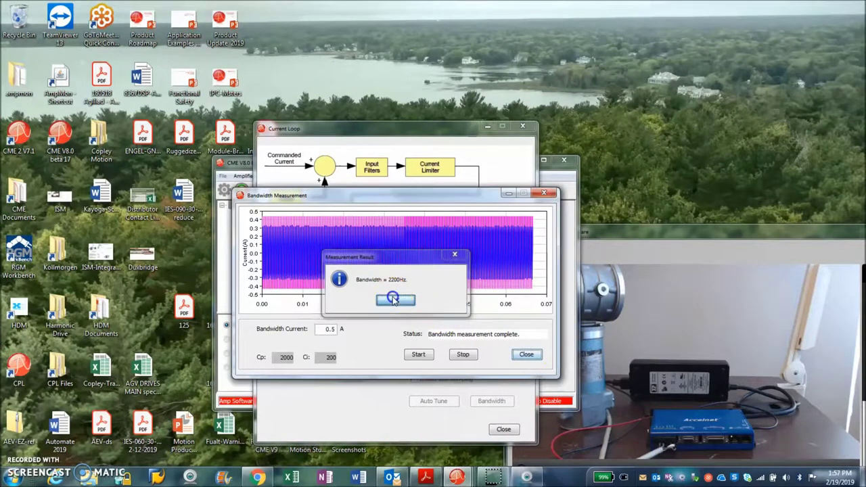
{"action": "left_click", "coordinate": [544, 194]}
{"action": "double_click", "coordinate": [429, 298]}
Change the current gains to Cp 1000 and Ci 100, measure 500 Hz bandwidth, and close both dialogs.
{"action": "type", "text": "1"}
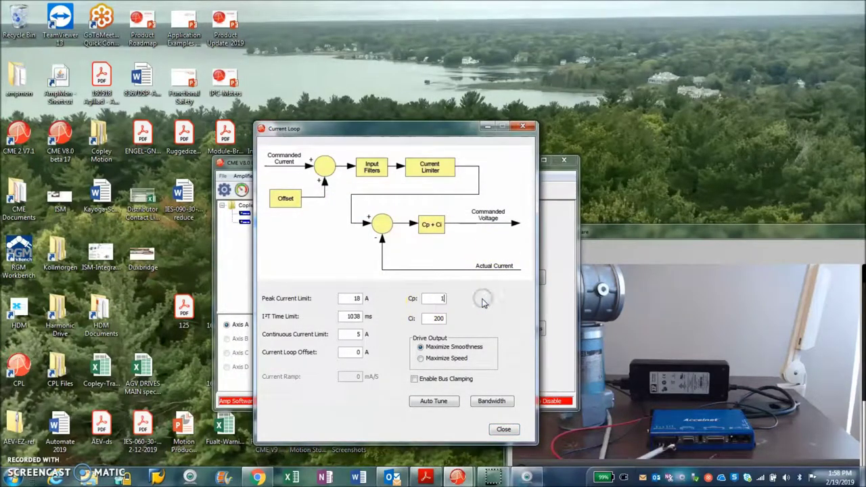
{"action": "type", "text": "000"}
{"action": "double_click", "coordinate": [439, 318]}
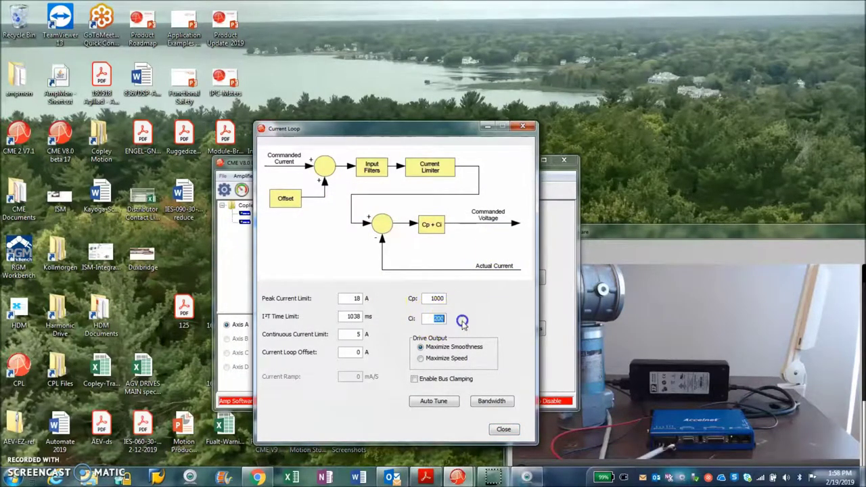
{"action": "type", "text": "100"}
{"action": "left_click", "coordinate": [491, 400]}
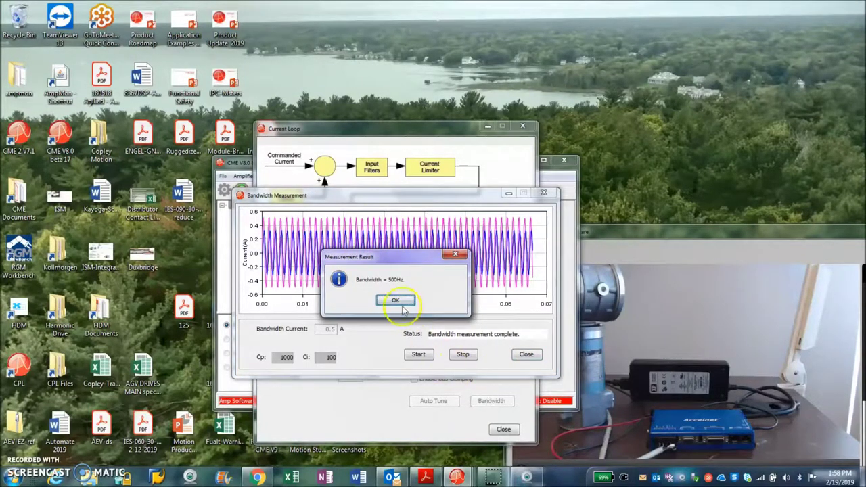
{"action": "left_click", "coordinate": [395, 300]}
{"action": "left_click", "coordinate": [543, 193]}
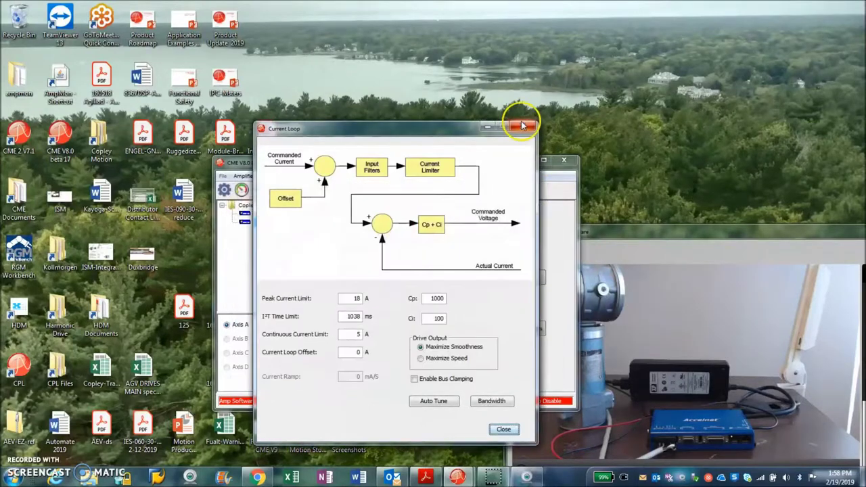
{"action": "left_click", "coordinate": [522, 125]}
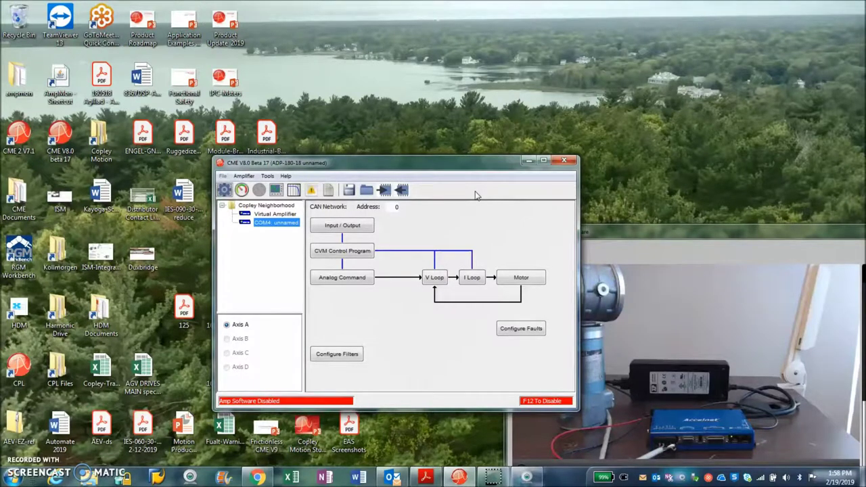
Open the Oscilloscope and set the velocity square-wave frequency to 1 Hz.
{"action": "left_click_drag", "start_coordinate": [455, 163], "coordinate": [393, 150]}
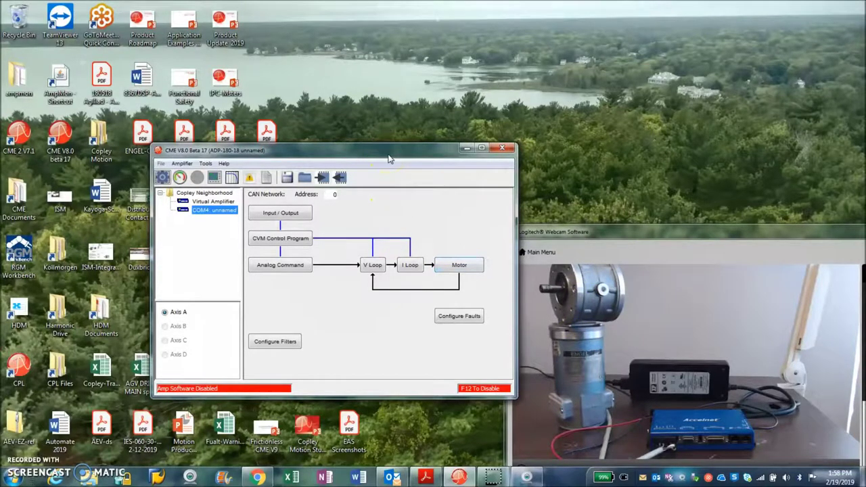
{"action": "left_click", "coordinate": [213, 178]}
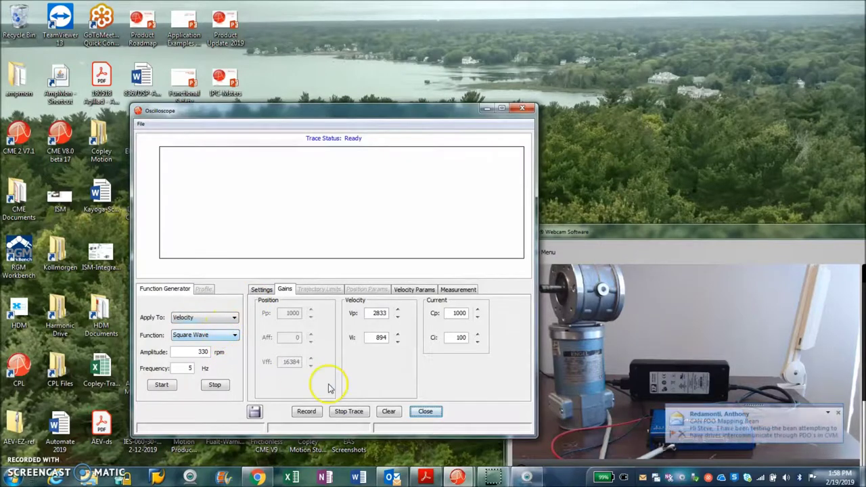
{"action": "left_click", "coordinate": [838, 414]}
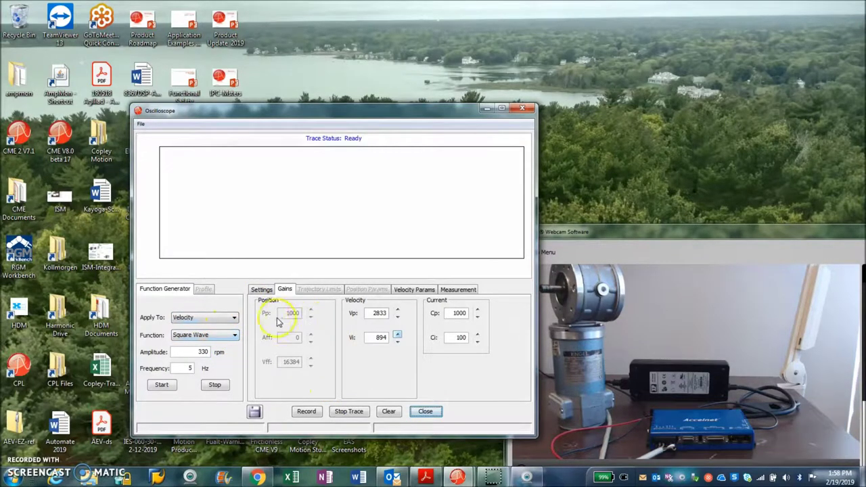
{"action": "double_click", "coordinate": [202, 368]}
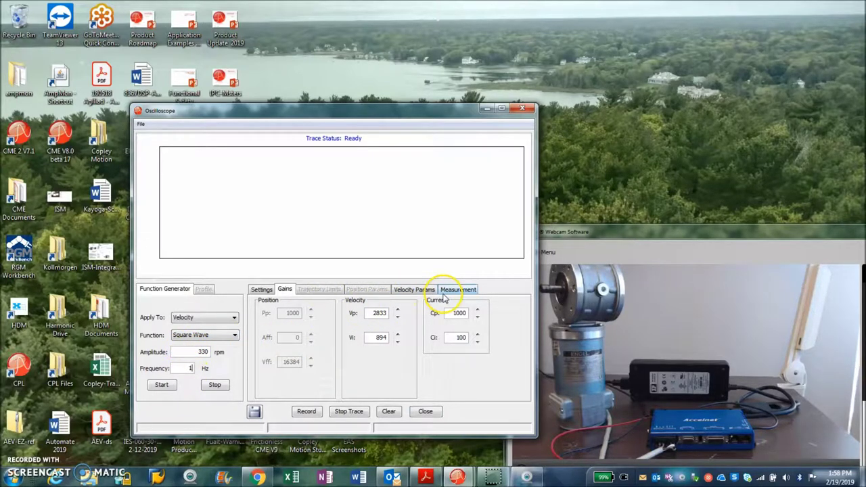
{"action": "left_click", "coordinate": [409, 291]}
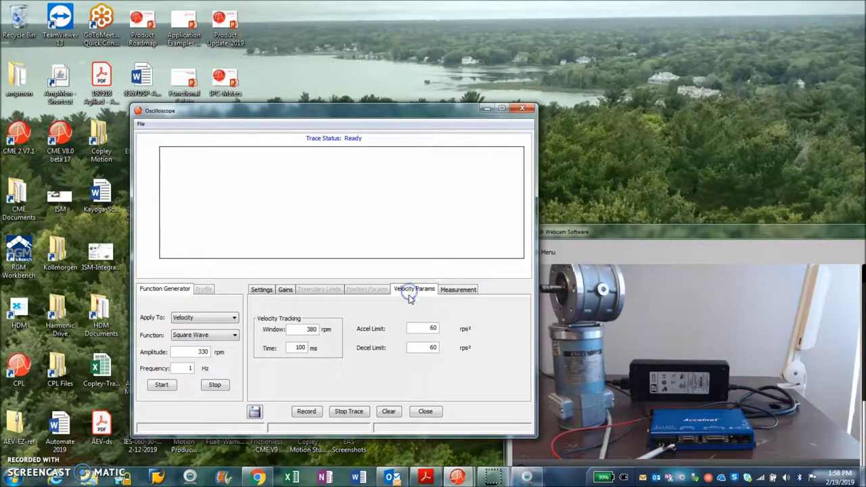
Enable scope AutoSetup and start the 330 rpm, 1 Hz velocity square wave.
{"action": "left_click", "coordinate": [261, 289]}
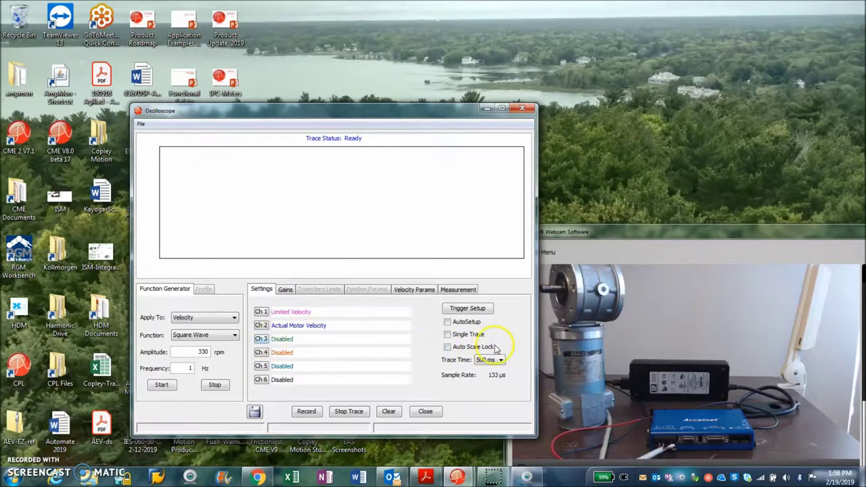
{"action": "left_click", "coordinate": [447, 322]}
{"action": "left_click", "coordinate": [184, 368]}
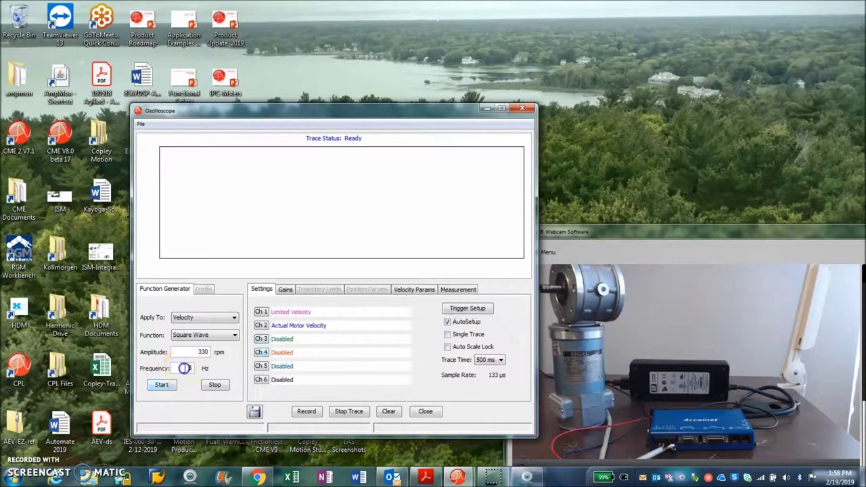
{"action": "left_click", "coordinate": [163, 386]}
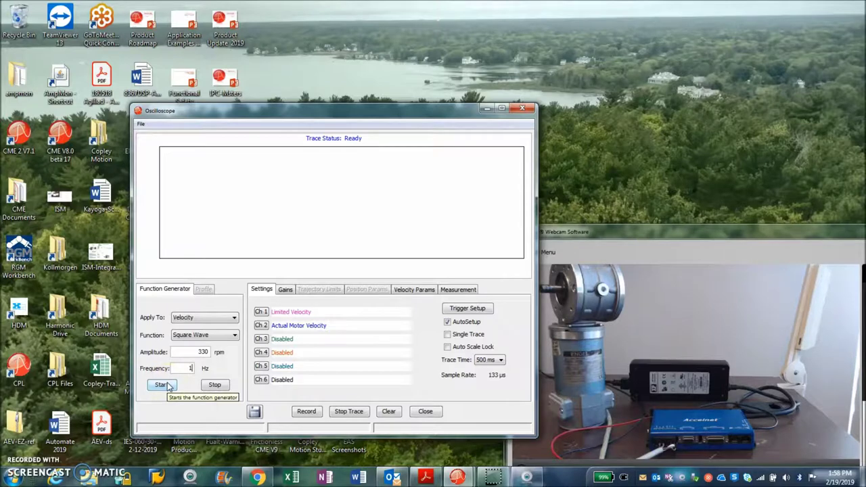
{"action": "left_click", "coordinate": [167, 384]}
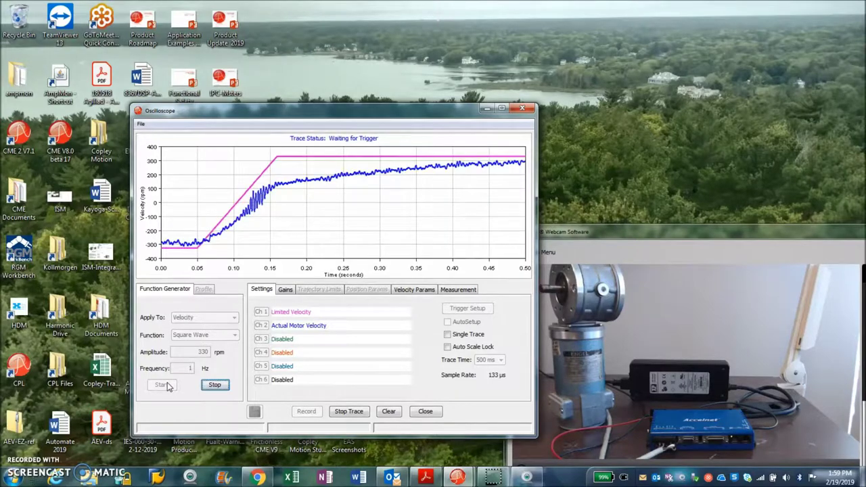
{"action": "left_click_drag", "start_coordinate": [331, 117], "coordinate": [296, 116]}
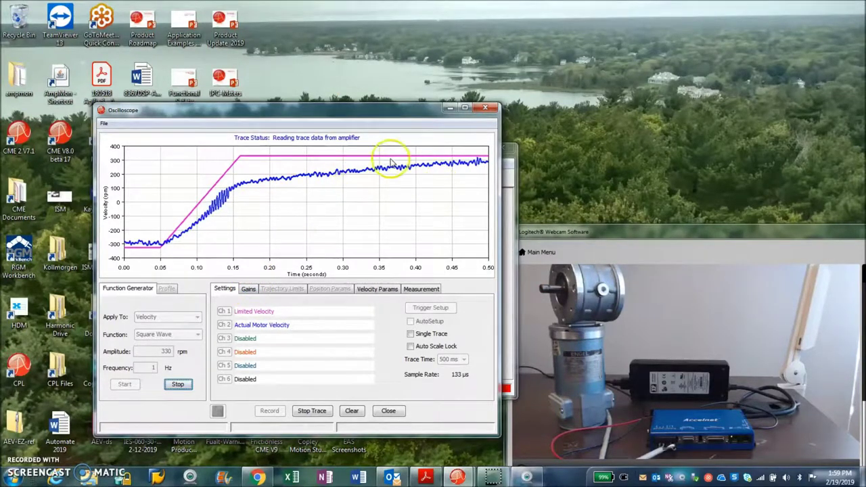
{"action": "left_click", "coordinate": [248, 289]}
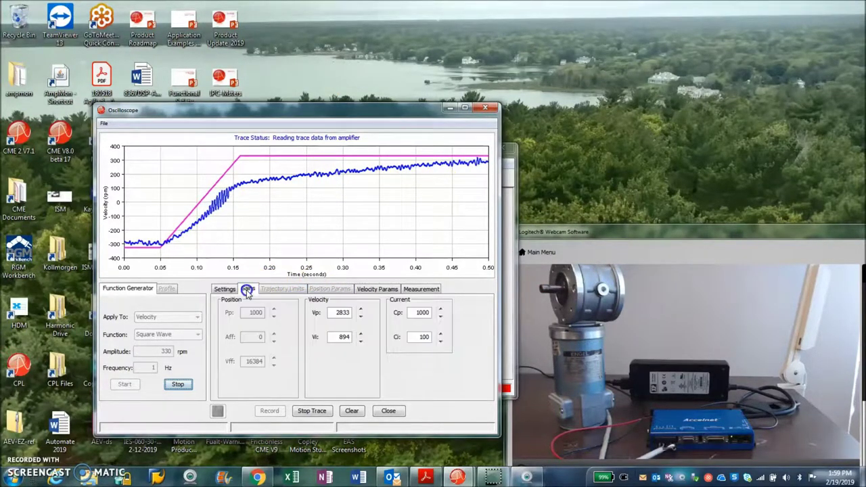
Set the velocity integral gain Vi to 1000 and restart the square-wave test at 3 Hz.
{"action": "double_click", "coordinate": [341, 311]}
{"action": "type", "text": "4000"}
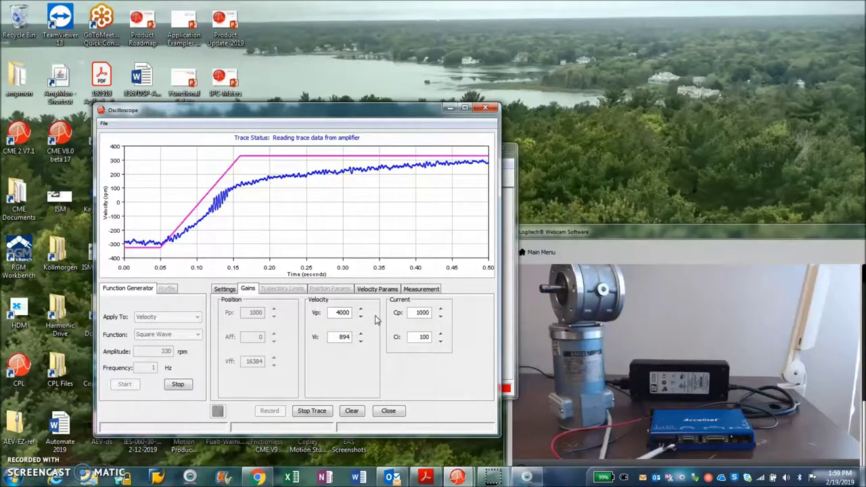
{"action": "left_click", "coordinate": [340, 336]}
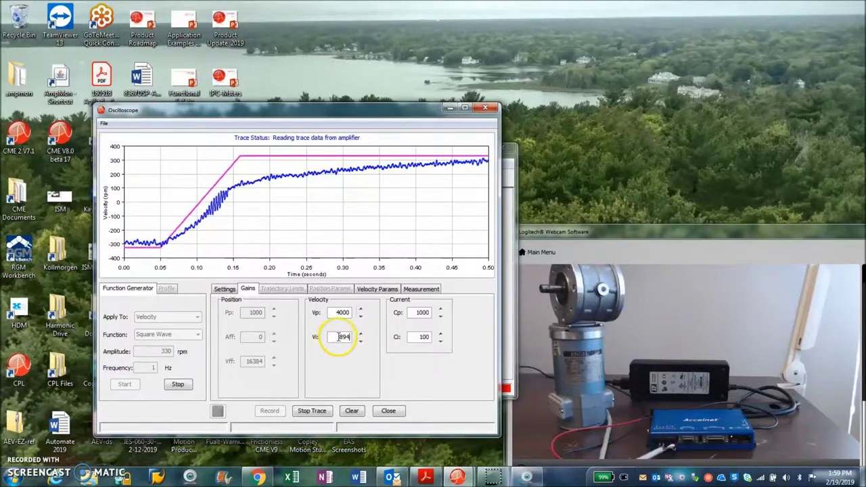
{"action": "left_click_drag", "start_coordinate": [340, 336], "coordinate": [374, 343]}
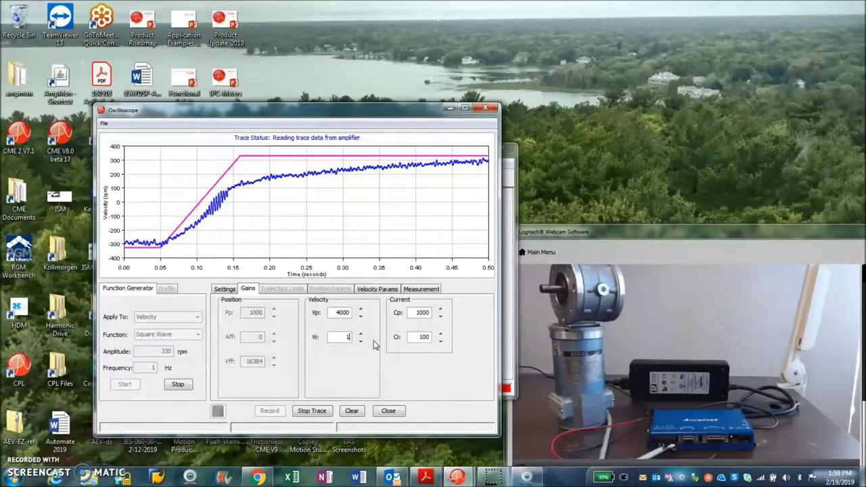
{"action": "type", "text": "1000"}
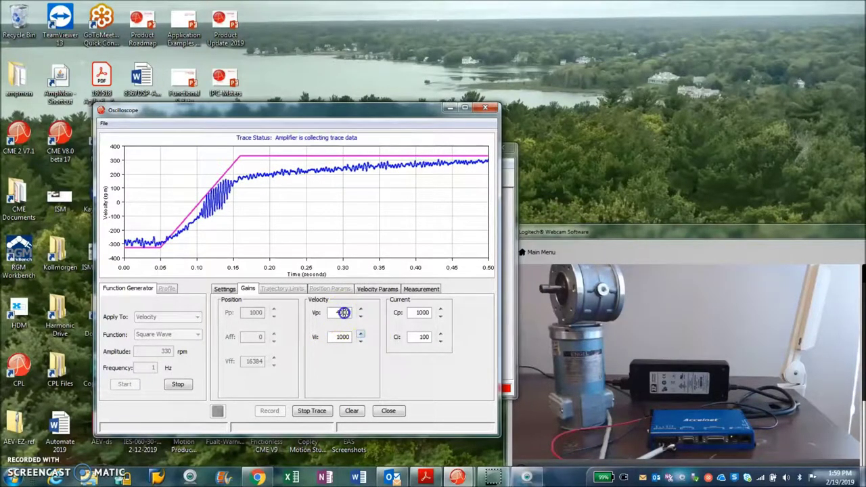
{"action": "left_click", "coordinate": [242, 214]}
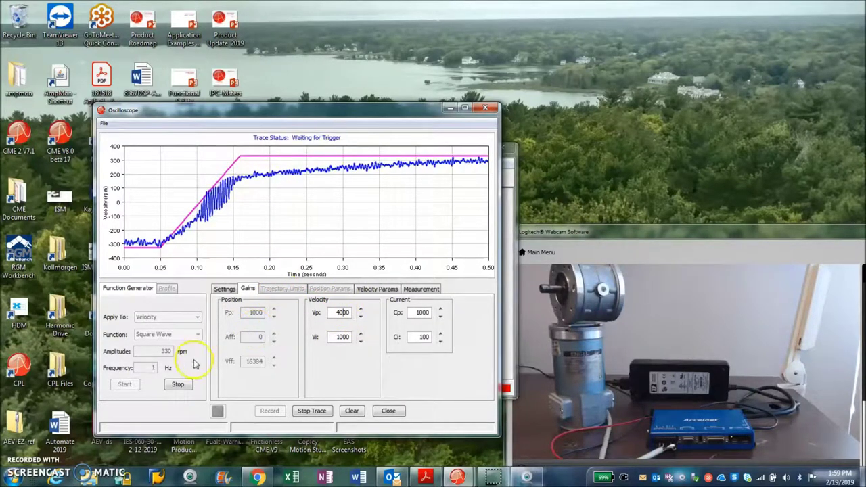
{"action": "left_click", "coordinate": [178, 384]}
{"action": "double_click", "coordinate": [152, 367]}
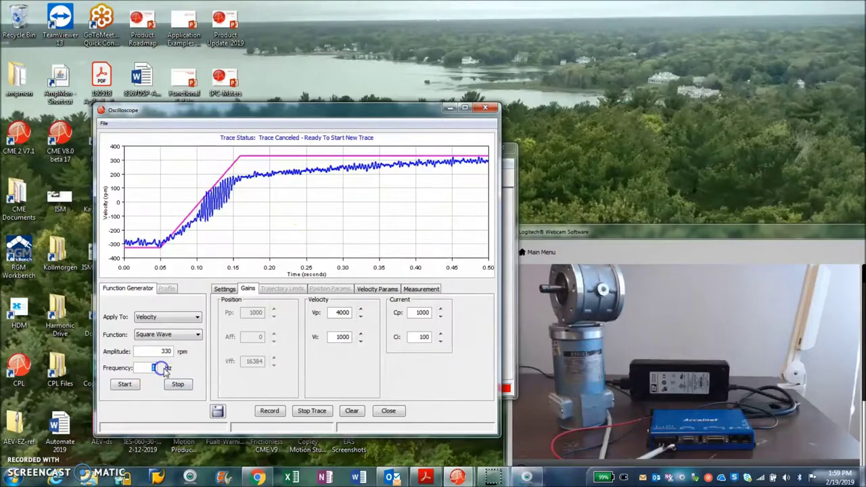
{"action": "left_click", "coordinate": [123, 383]}
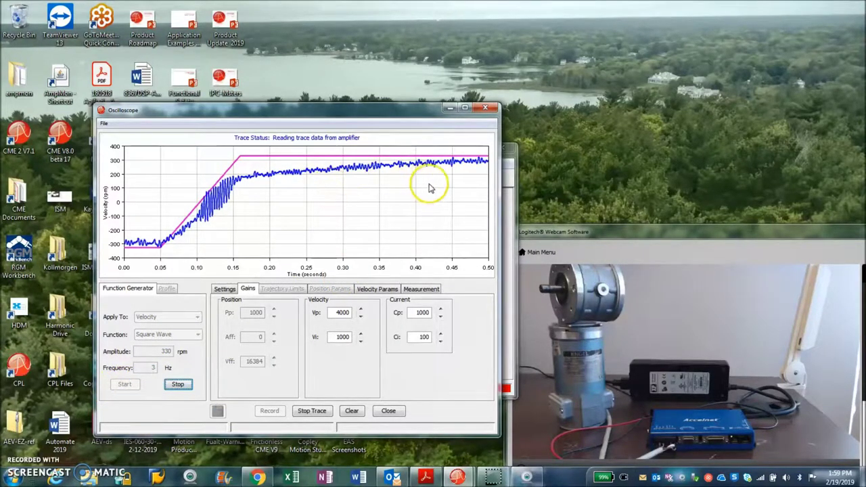
Set the velocity loop gains to Vi 0 and Vp 2000.
{"action": "left_click", "coordinate": [333, 333]}
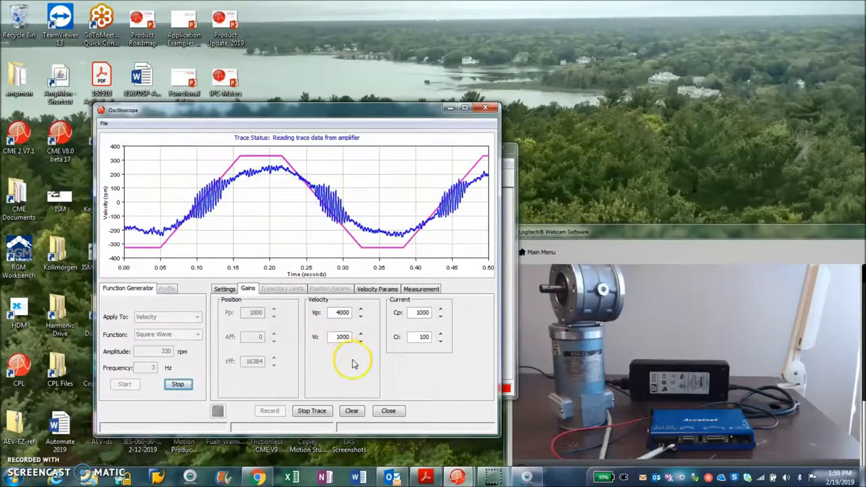
{"action": "double_click", "coordinate": [341, 336]}
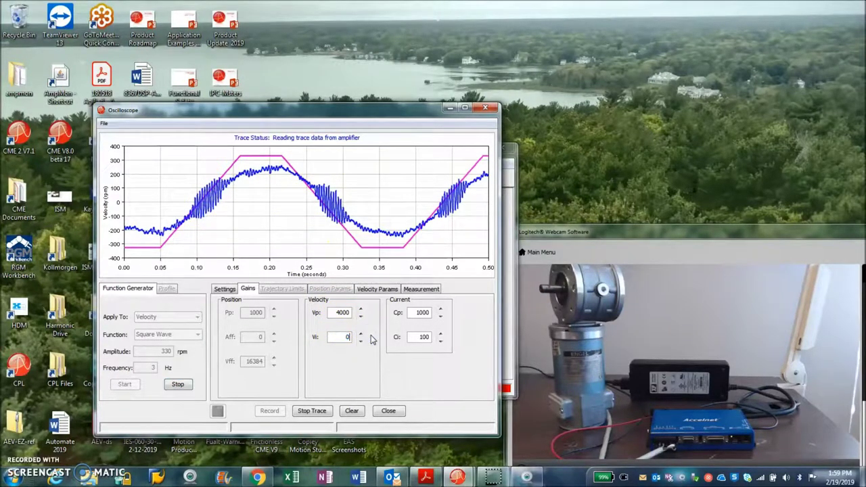
{"action": "type", "text": "0"}
{"action": "left_click", "coordinate": [348, 314]}
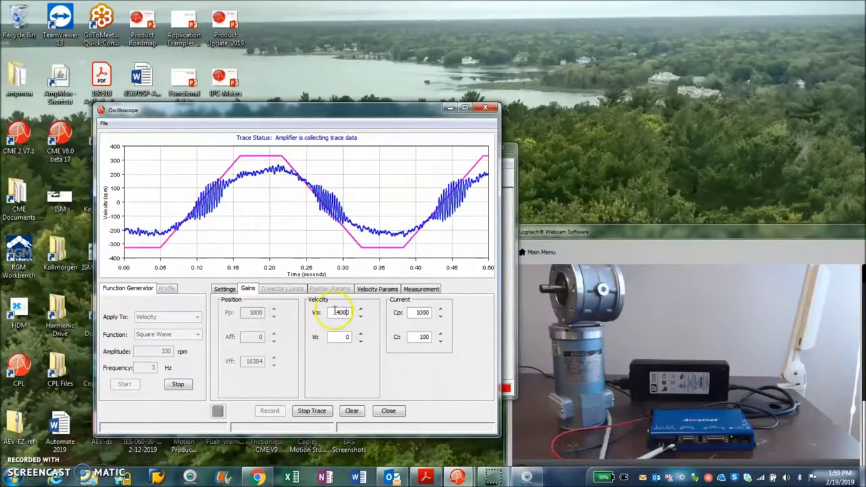
{"action": "type", "text": "0"}
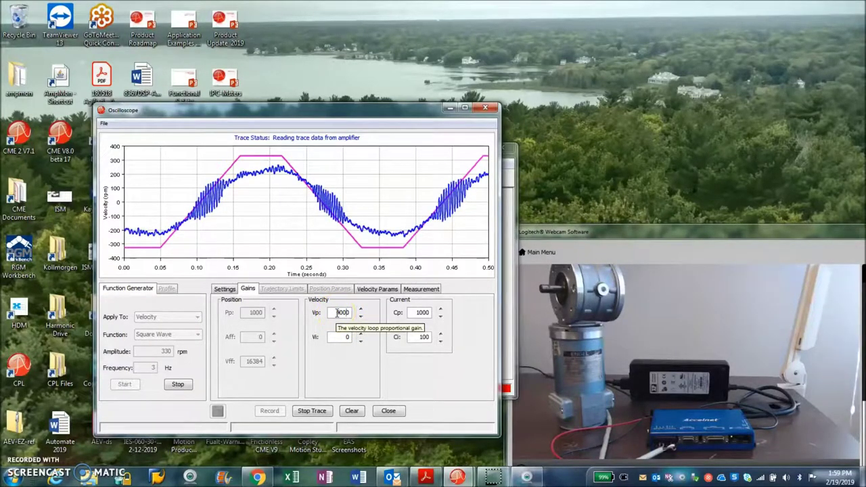
{"action": "left_click", "coordinate": [336, 312]}
{"action": "left_click_drag", "start_coordinate": [337, 314], "coordinate": [340, 315]}
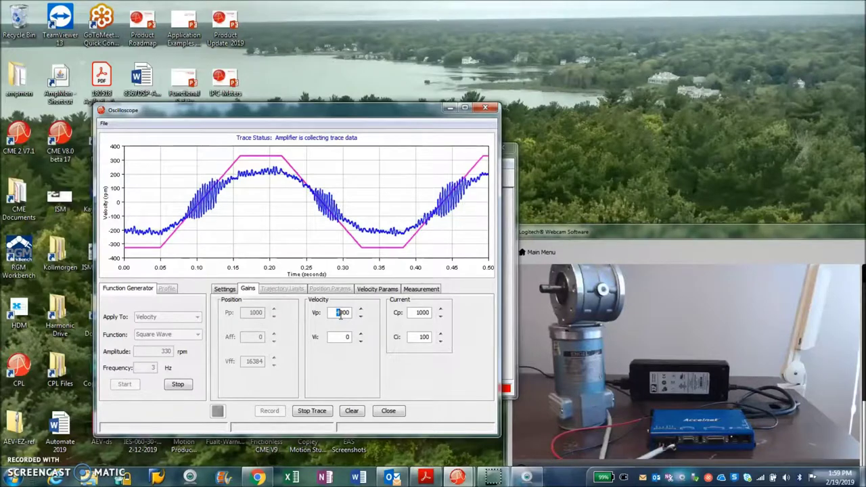
{"action": "left_click", "coordinate": [341, 336]}
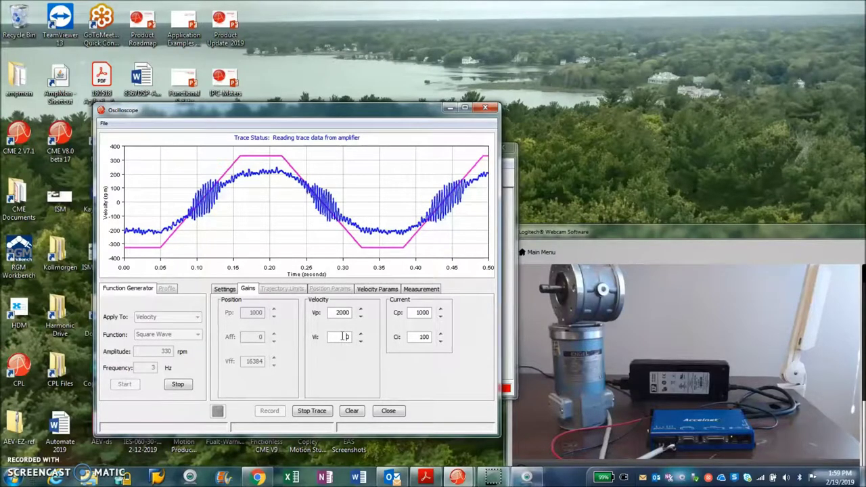
{"action": "left_click", "coordinate": [340, 311]}
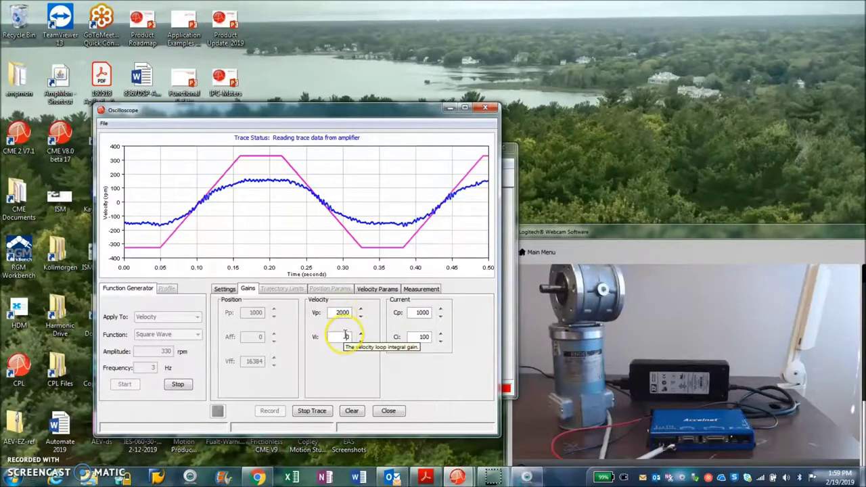
Set Vi to 200 and arrange the main CME window beside the oscilloscope.
{"action": "double_click", "coordinate": [351, 337]}
{"action": "type", "text": "2"}
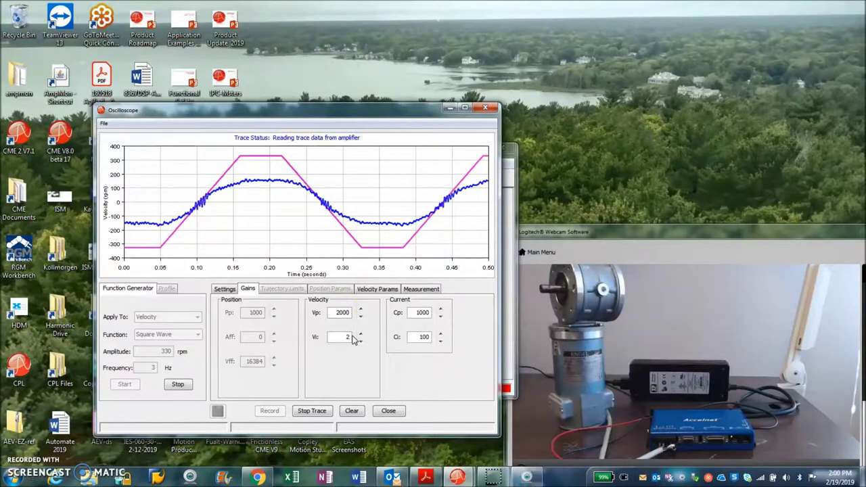
{"action": "type", "text": "00"}
{"action": "left_click", "coordinate": [341, 308]}
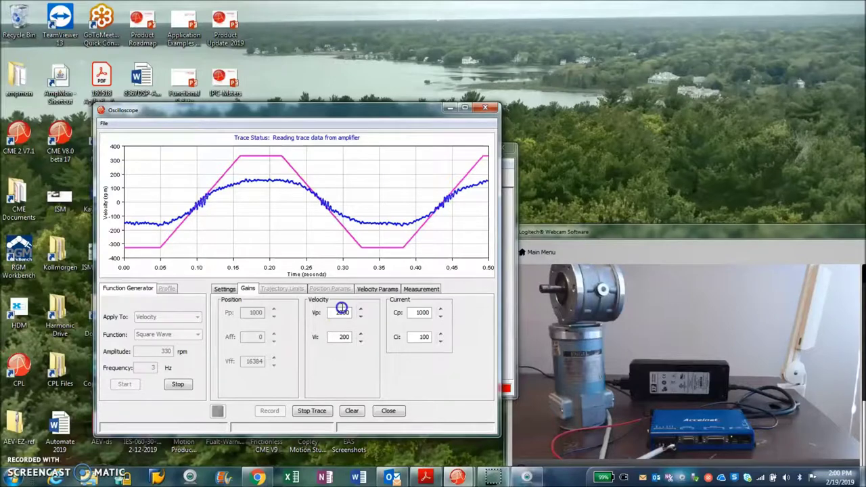
{"action": "left_click", "coordinate": [305, 114]}
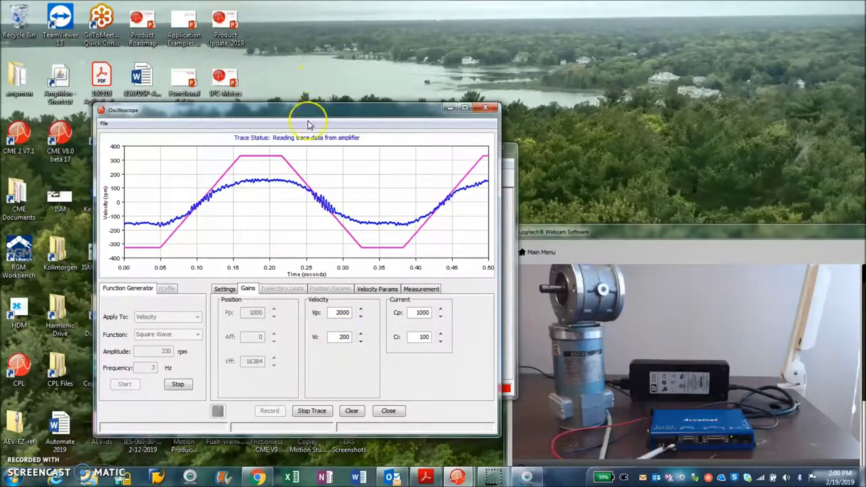
{"action": "left_click_drag", "start_coordinate": [306, 116], "coordinate": [534, 121]}
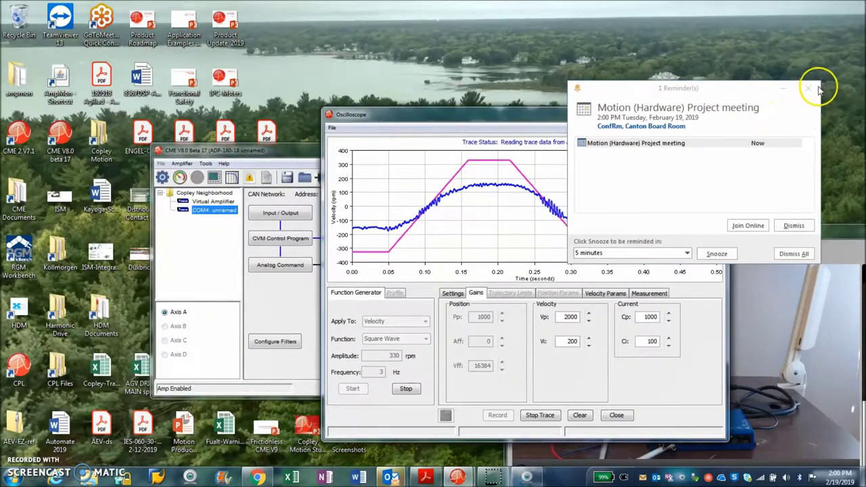
{"action": "left_click", "coordinate": [810, 90]}
{"action": "left_click_drag", "start_coordinate": [292, 152], "coordinate": [196, 177]}
{"action": "left_click_drag", "start_coordinate": [495, 115], "coordinate": [512, 65]}
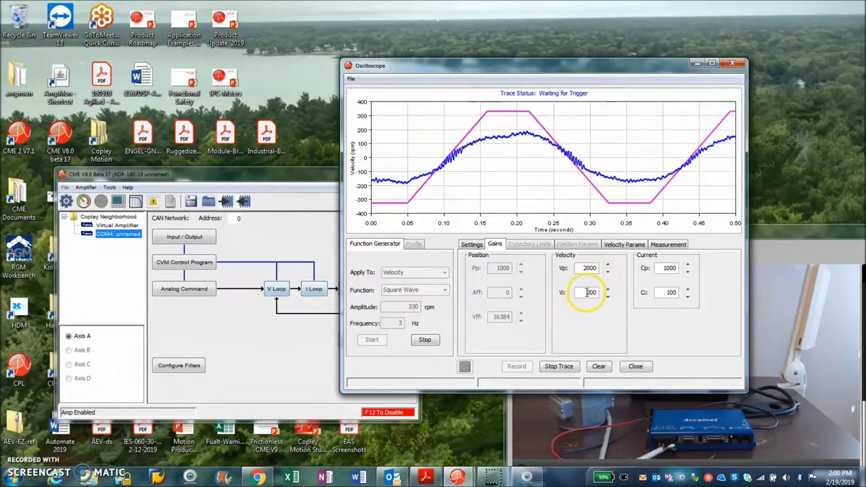
Raise Vi to 2000 and stop the square-wave test.
{"action": "left_click_drag", "start_coordinate": [589, 293], "coordinate": [610, 295]}
{"action": "type", "text": "2"}
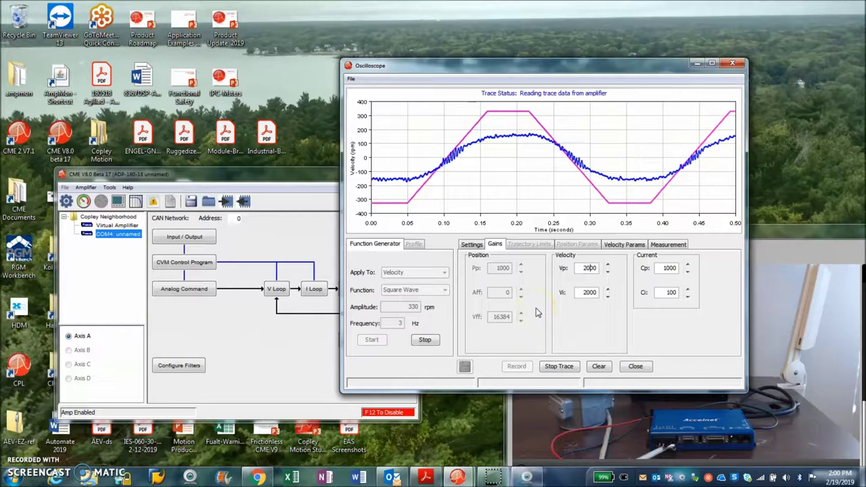
{"action": "left_click", "coordinate": [589, 289]}
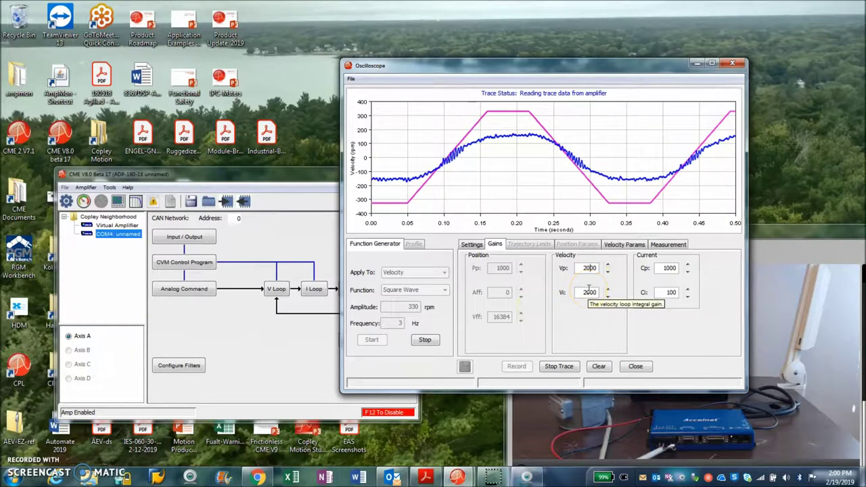
{"action": "left_click", "coordinate": [425, 340]}
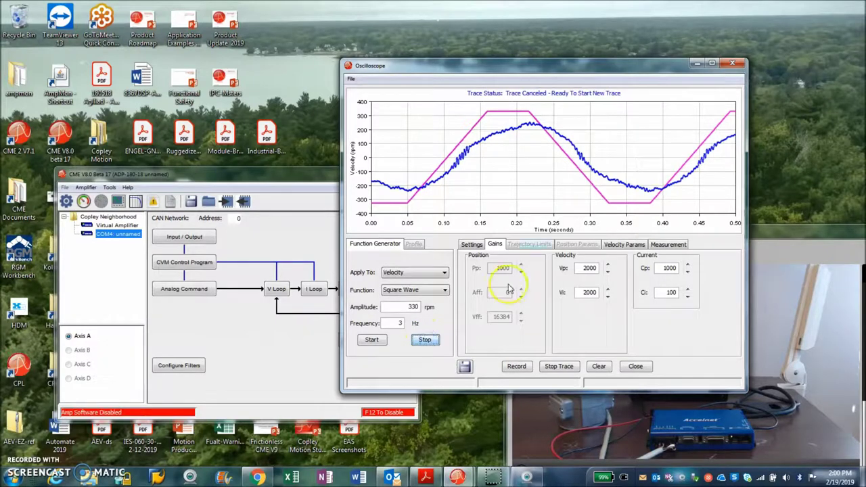
Set the oscilloscope trace time to 2.5 s and bring the main CME window forward.
{"action": "left_click", "coordinate": [471, 246]}
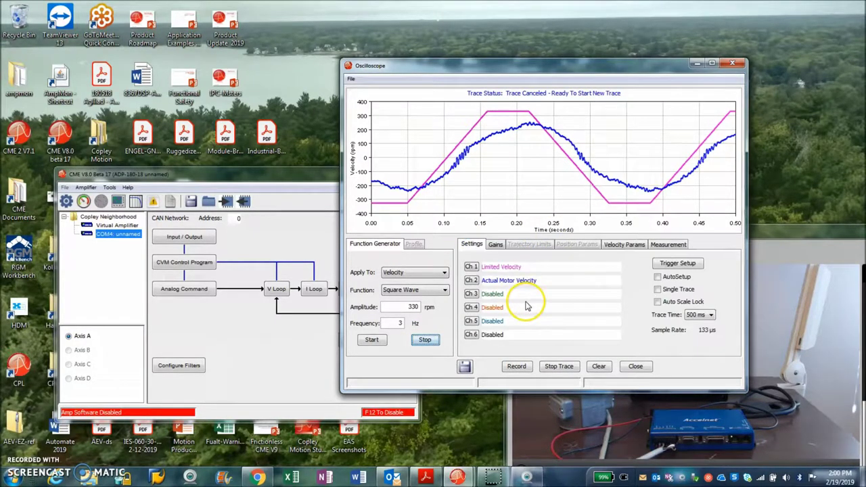
{"action": "left_click", "coordinate": [696, 316]}
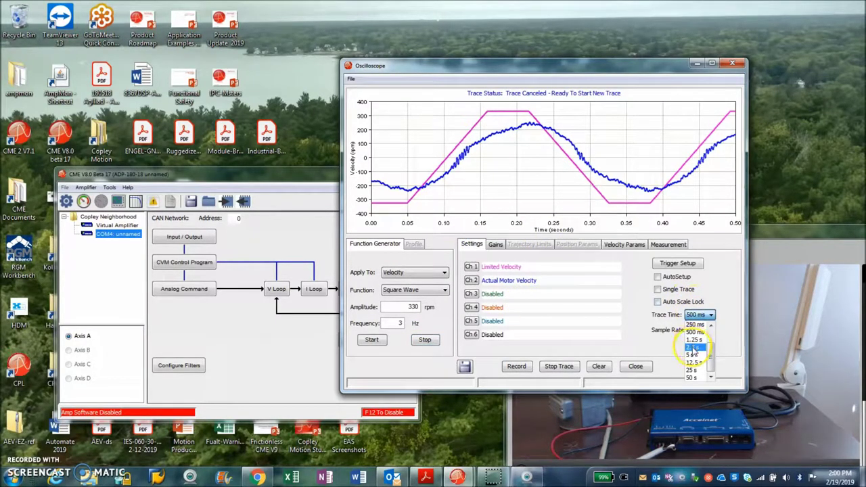
{"action": "left_click", "coordinate": [693, 349]}
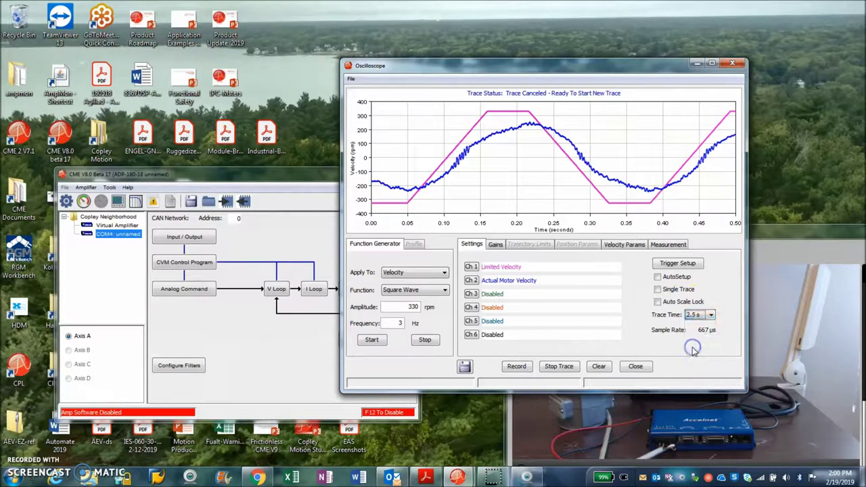
{"action": "left_click", "coordinate": [495, 246]}
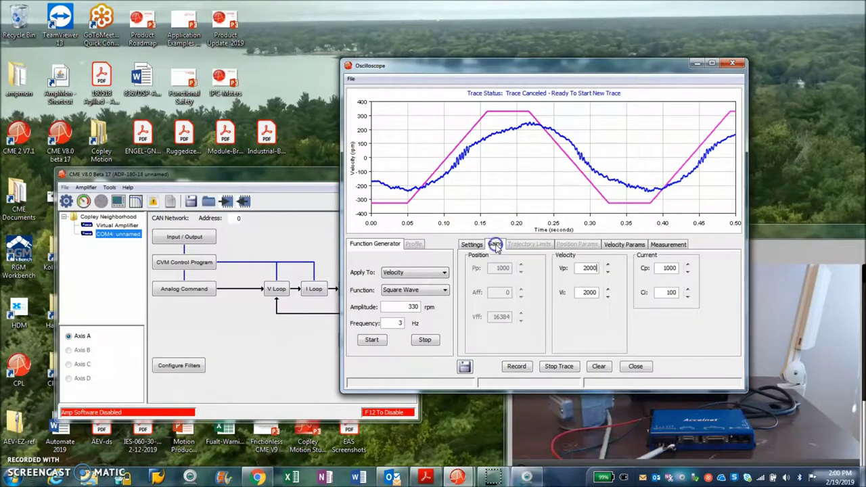
{"action": "left_click", "coordinate": [588, 292]}
{"action": "left_click", "coordinate": [583, 270]}
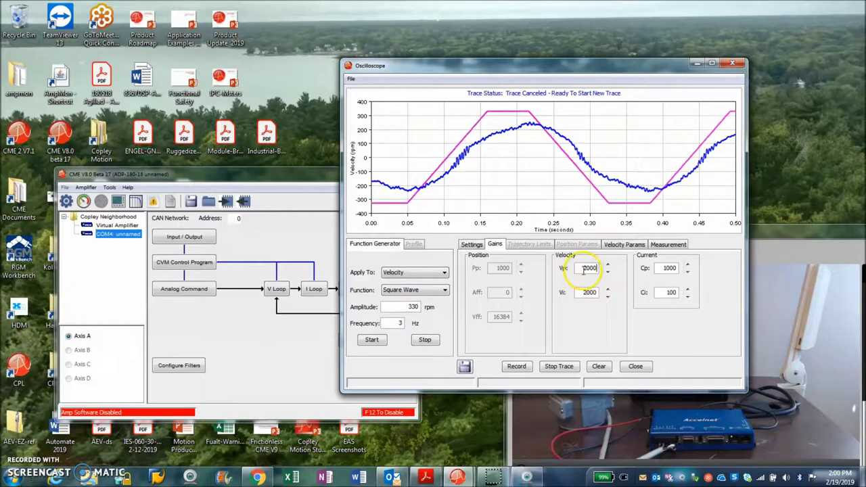
{"action": "left_click", "coordinate": [287, 175]}
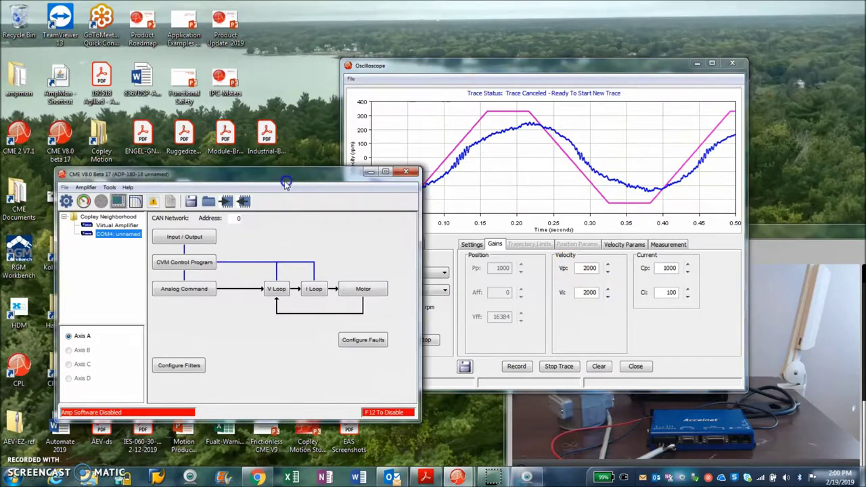
{"action": "left_click", "coordinate": [83, 201]}
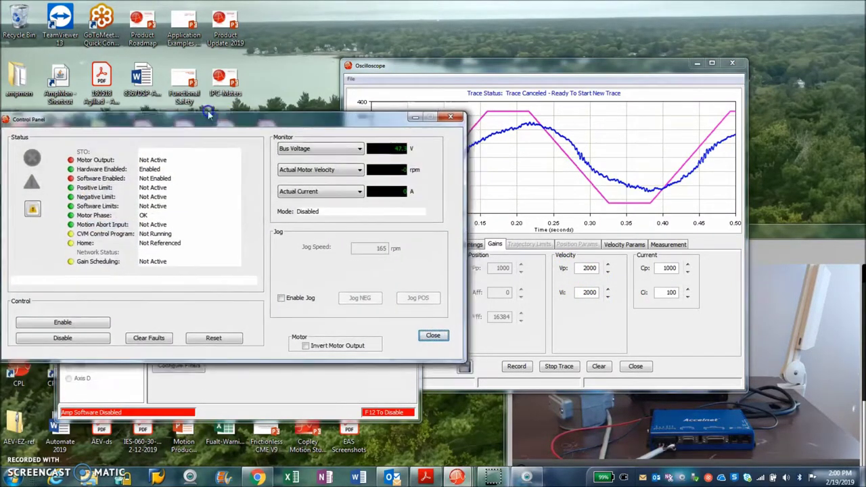
Enable jogging and jog the motor forward at 500 rpm.
{"action": "left_click", "coordinate": [278, 282]}
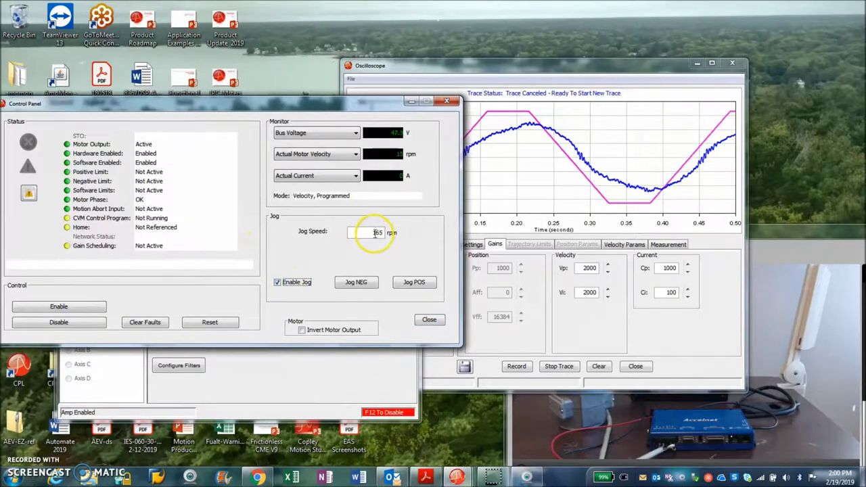
{"action": "left_click_drag", "start_coordinate": [367, 232], "coordinate": [391, 236]}
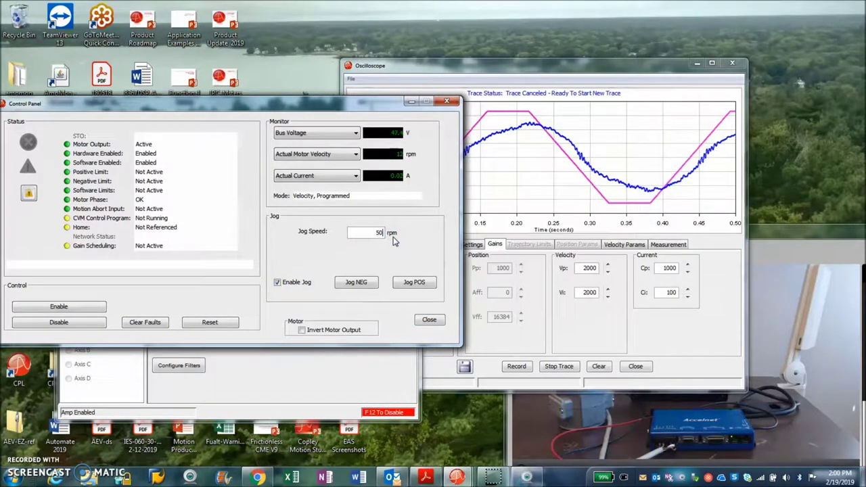
{"action": "type", "text": "500"}
{"action": "left_click", "coordinate": [412, 283]}
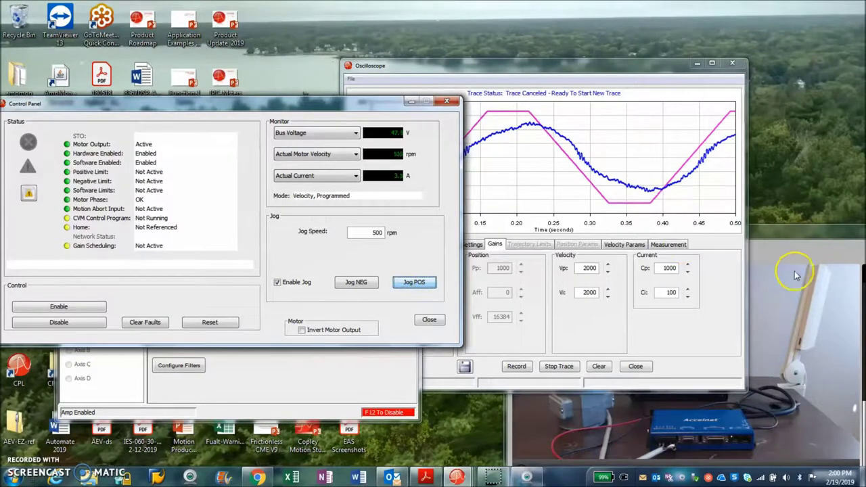
{"action": "left_click", "coordinate": [789, 245]}
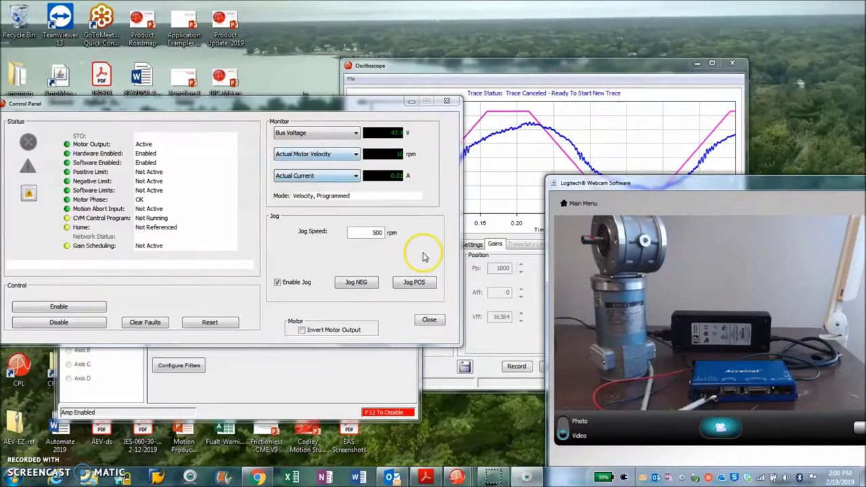
{"action": "left_click_drag", "start_coordinate": [526, 63], "coordinate": [337, 32]}
{"action": "left_click", "coordinate": [117, 105]}
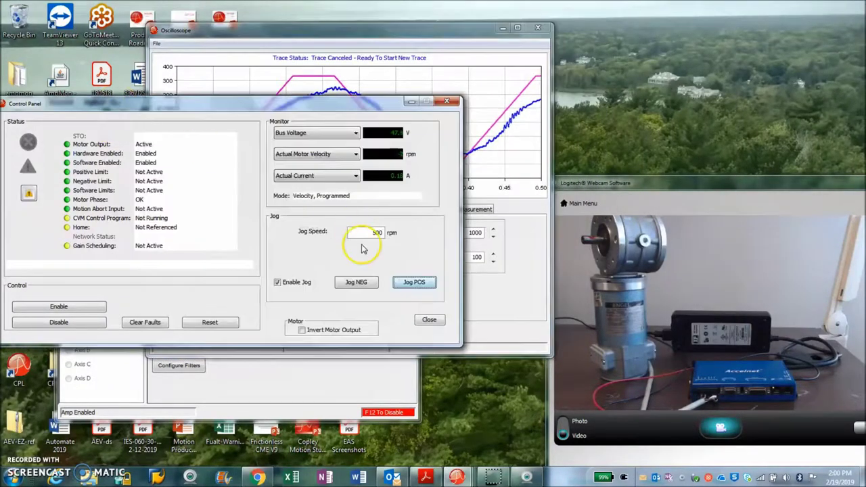
{"action": "left_click", "coordinate": [409, 283]}
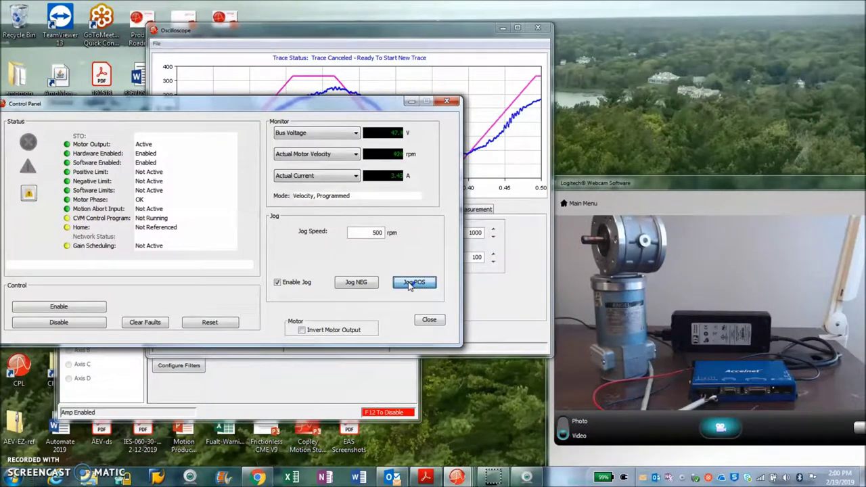
Change Jog Speed to 1000 rpm and run a forward jog, then stop it.
{"action": "double_click", "coordinate": [374, 232]}
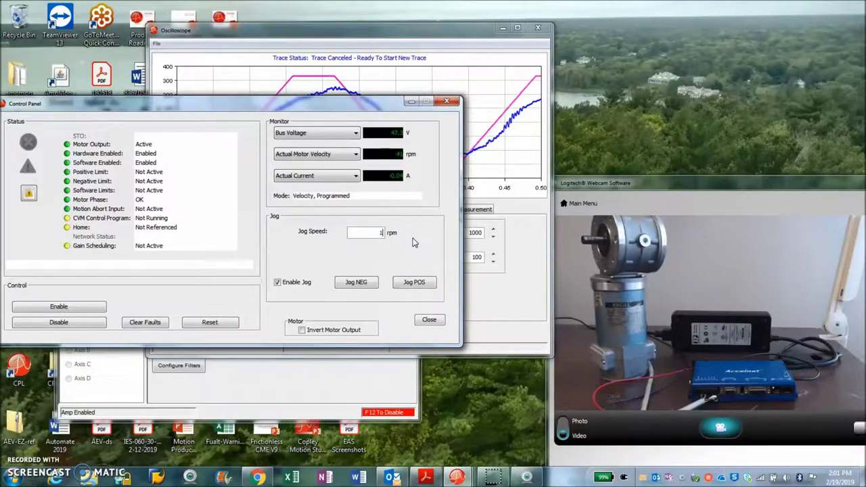
{"action": "left_click", "coordinate": [414, 282]}
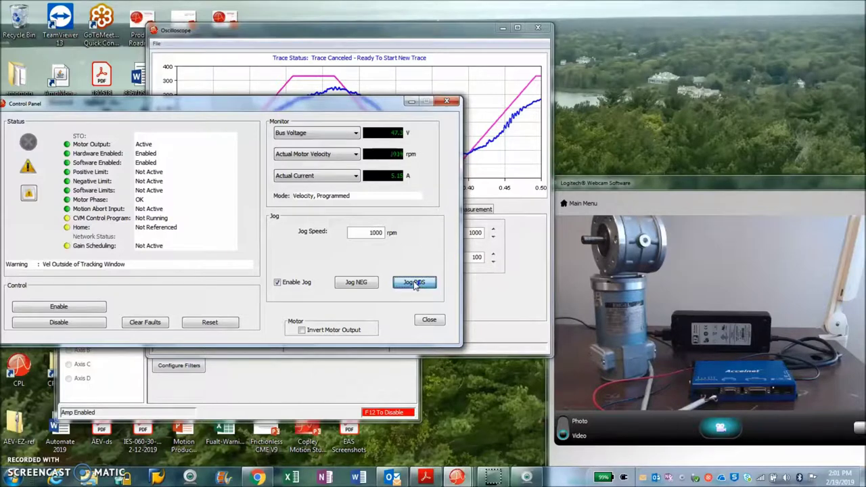
{"action": "left_click", "coordinate": [414, 283]}
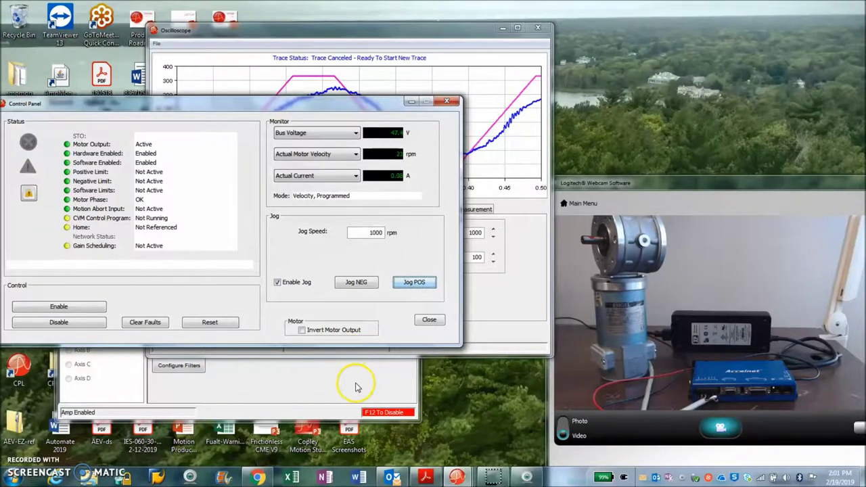
{"action": "left_click", "coordinate": [12, 476]}
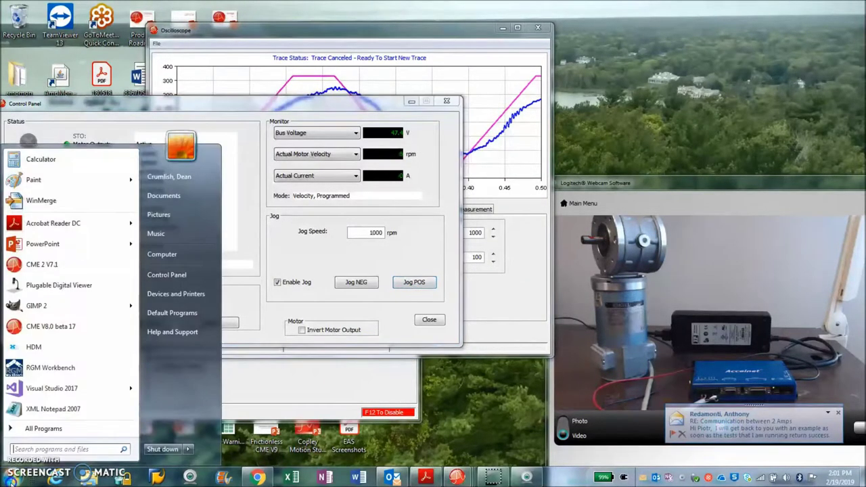
Compute 70 × 60 = 4200 in Calculator, close it, and move the oscilloscope right.
{"action": "left_click", "coordinate": [40, 159]}
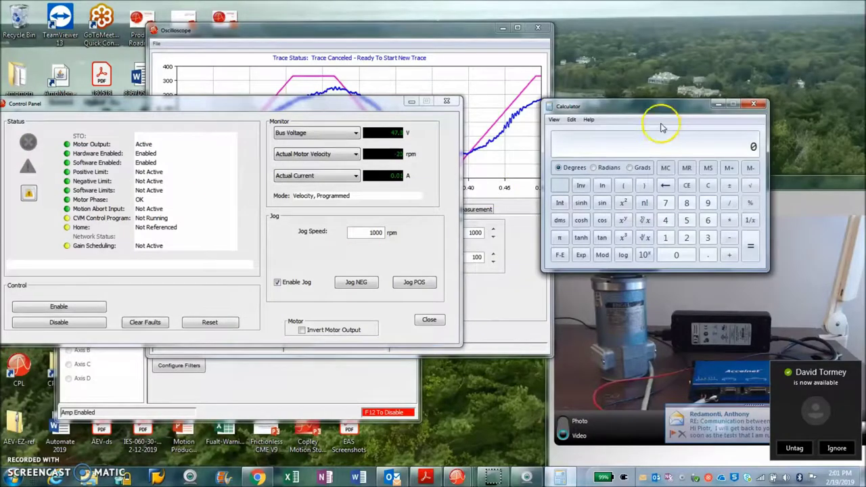
{"action": "left_click_drag", "start_coordinate": [668, 109], "coordinate": [533, 150]}
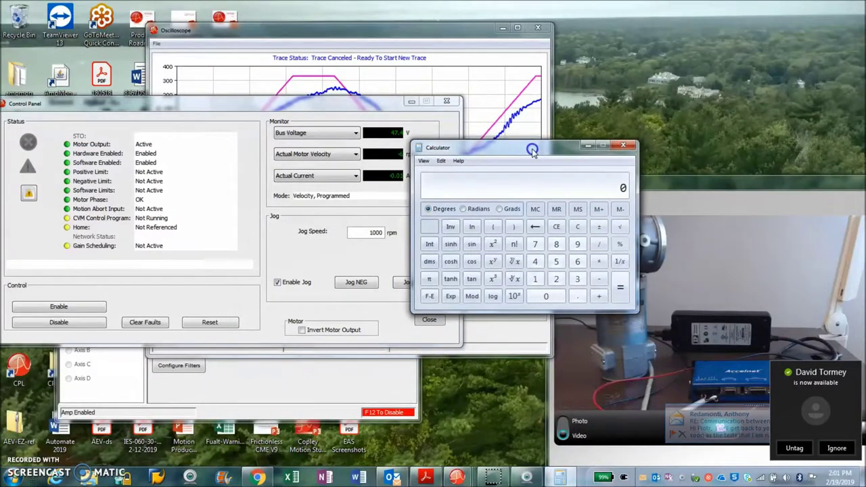
{"action": "left_click", "coordinate": [535, 244]}
{"action": "left_click", "coordinate": [546, 296]}
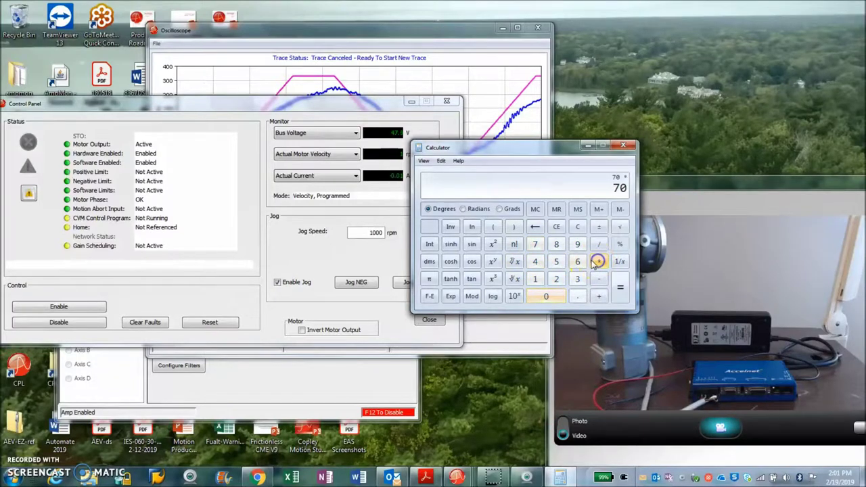
{"action": "left_click", "coordinate": [577, 262]}
{"action": "left_click", "coordinate": [546, 296]}
{"action": "left_click", "coordinate": [619, 290]}
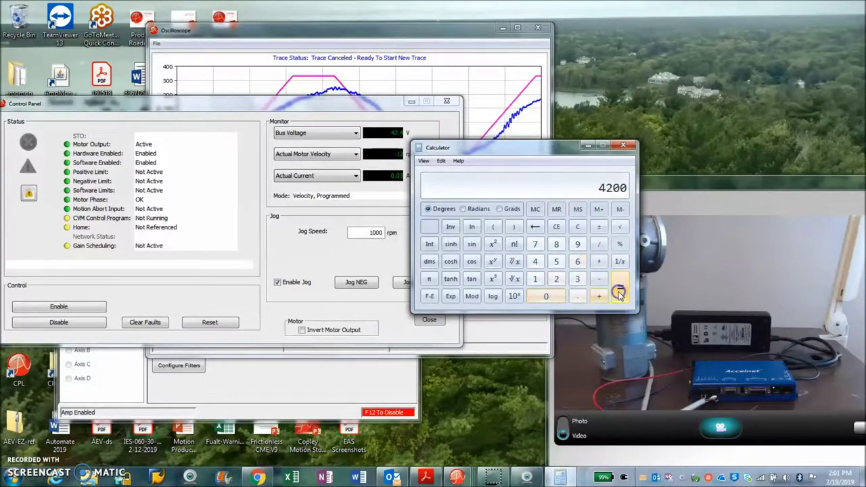
{"action": "left_click", "coordinate": [623, 146]}
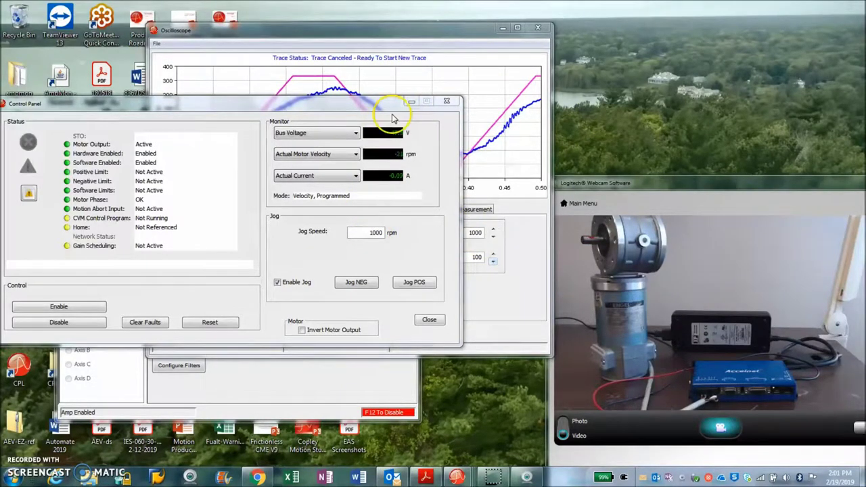
{"action": "left_click_drag", "start_coordinate": [346, 32], "coordinate": [677, 25]}
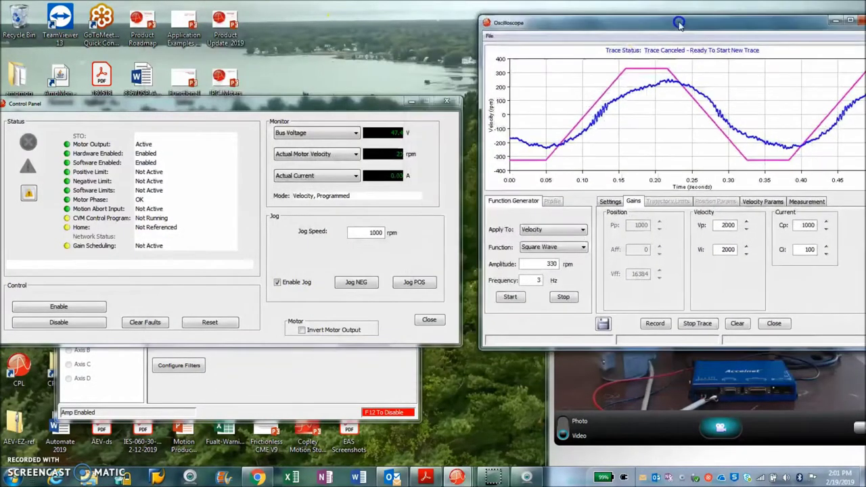
Set the scope trigger to Rising Edge on channel 1 at a 500 rpm level.
{"action": "left_click", "coordinate": [608, 202]}
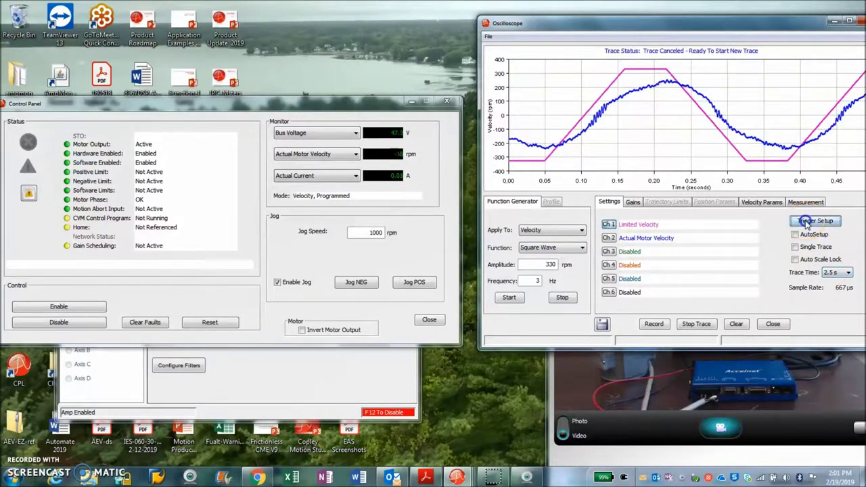
{"action": "left_click", "coordinate": [814, 220]}
{"action": "left_click", "coordinate": [725, 136]}
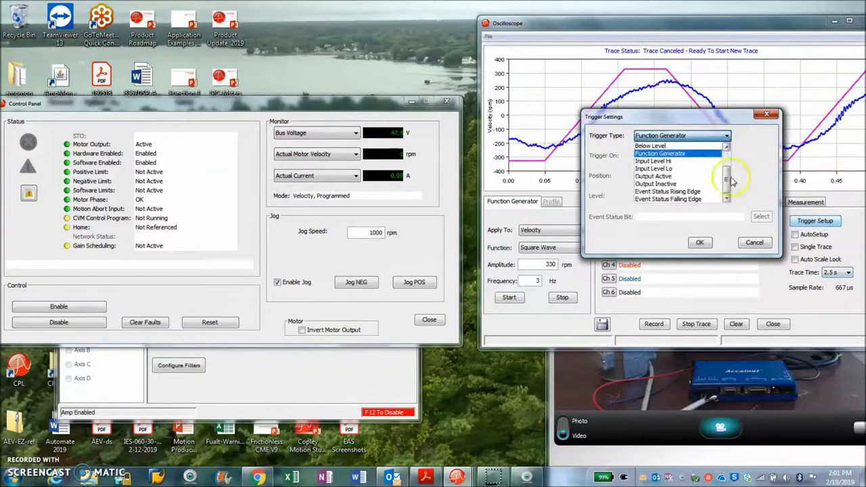
{"action": "left_click_drag", "start_coordinate": [726, 174], "coordinate": [726, 156]}
{"action": "left_click", "coordinate": [707, 153]}
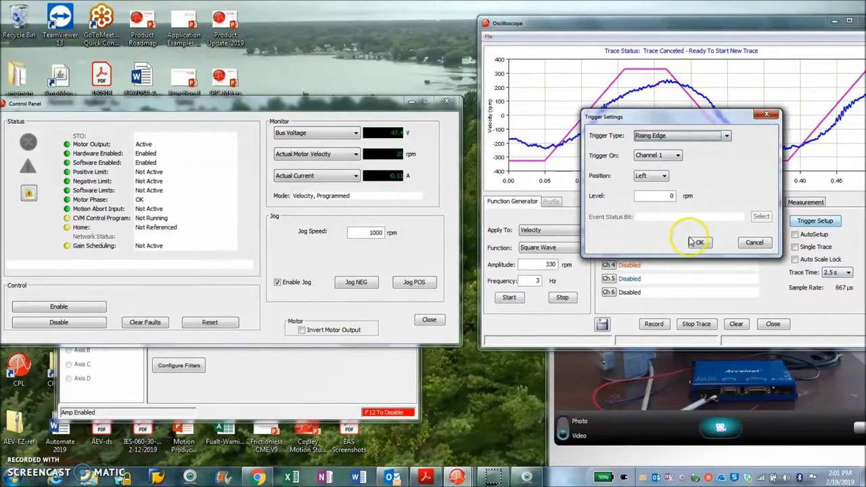
{"action": "left_click", "coordinate": [685, 195]}
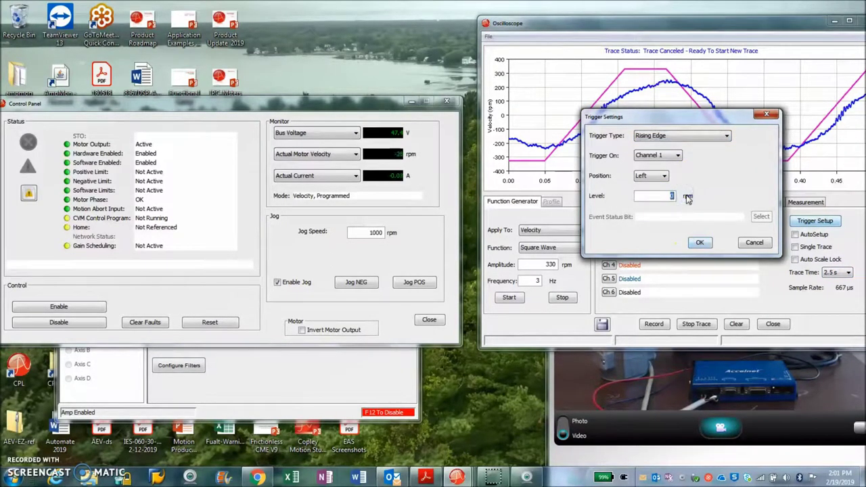
{"action": "left_click", "coordinate": [699, 242]}
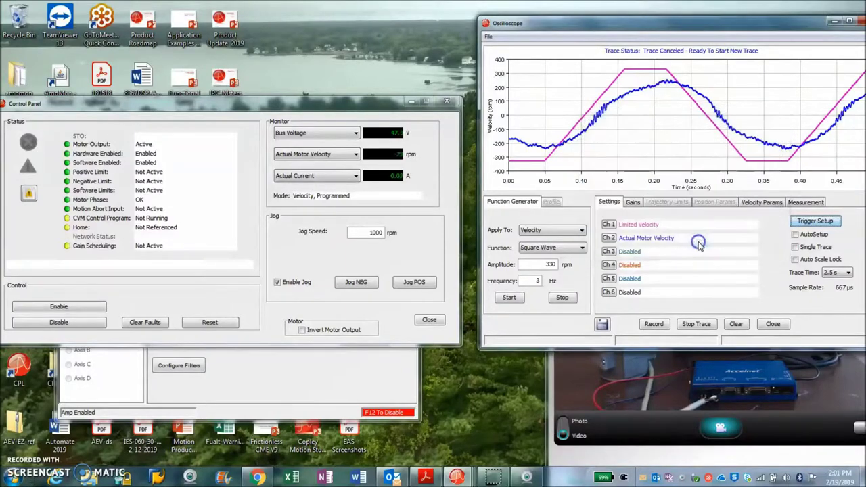
Trace Actual Current, Bus Voltage and Terminal Voltage Servo on channels 3–5, then record a 1000 rpm jog.
{"action": "left_click", "coordinate": [608, 251]}
{"action": "left_click", "coordinate": [592, 139]}
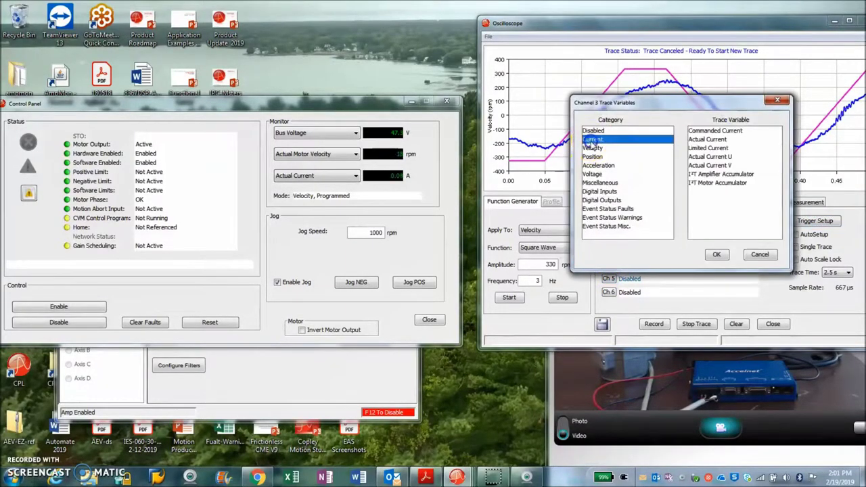
{"action": "left_click", "coordinate": [706, 139]}
{"action": "left_click", "coordinate": [717, 255]}
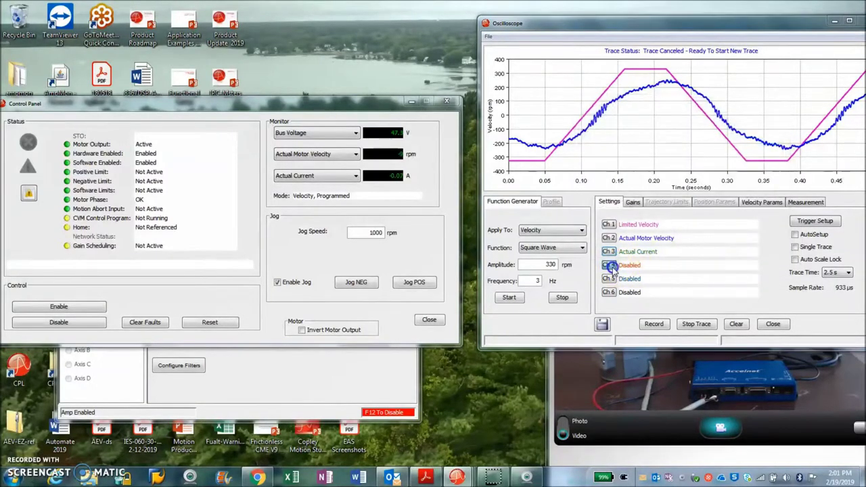
{"action": "left_click", "coordinate": [608, 264]}
{"action": "left_click", "coordinate": [594, 174]}
{"action": "left_click", "coordinate": [703, 139]}
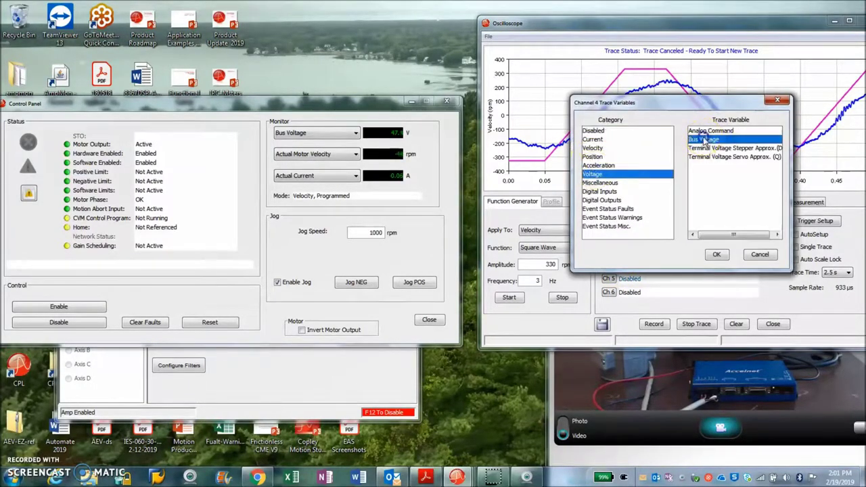
{"action": "left_click", "coordinate": [716, 254]}
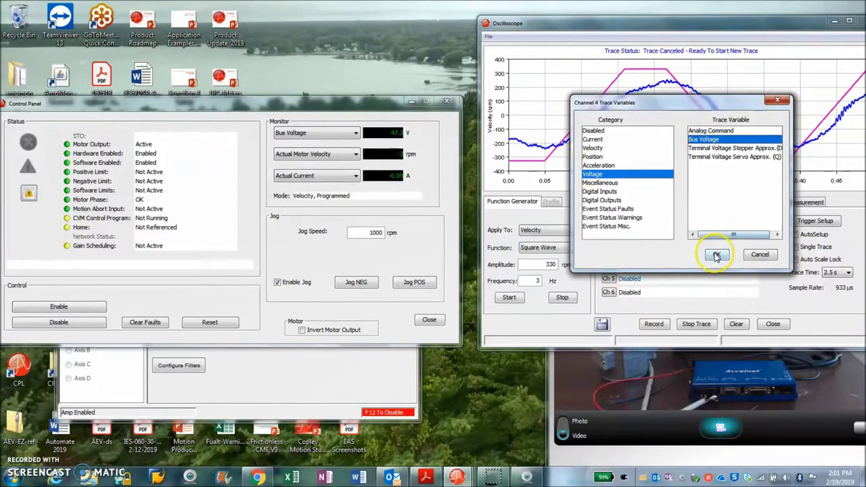
{"action": "left_click", "coordinate": [608, 278]}
{"action": "left_click", "coordinate": [593, 173]}
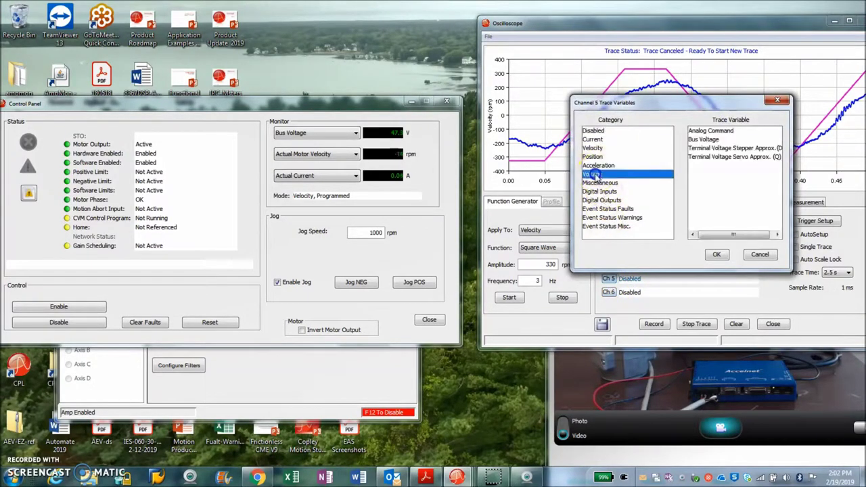
{"action": "left_click", "coordinate": [730, 157]}
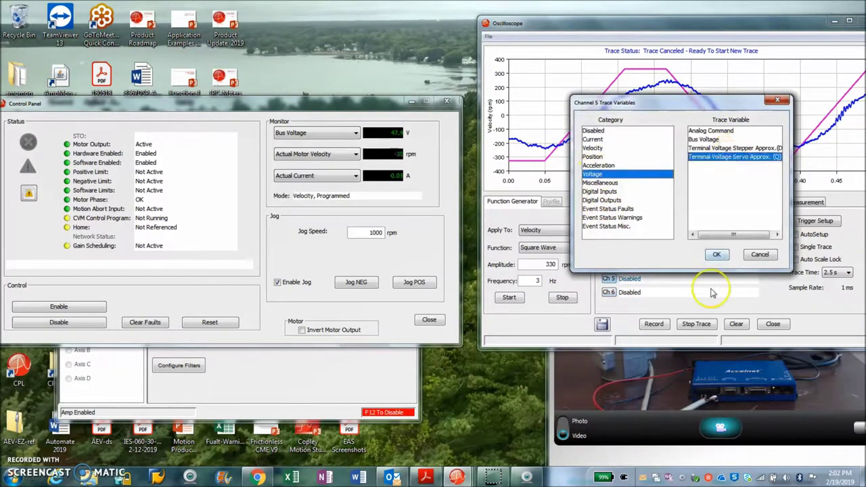
{"action": "left_click", "coordinate": [717, 255]}
{"action": "left_click", "coordinate": [648, 328]}
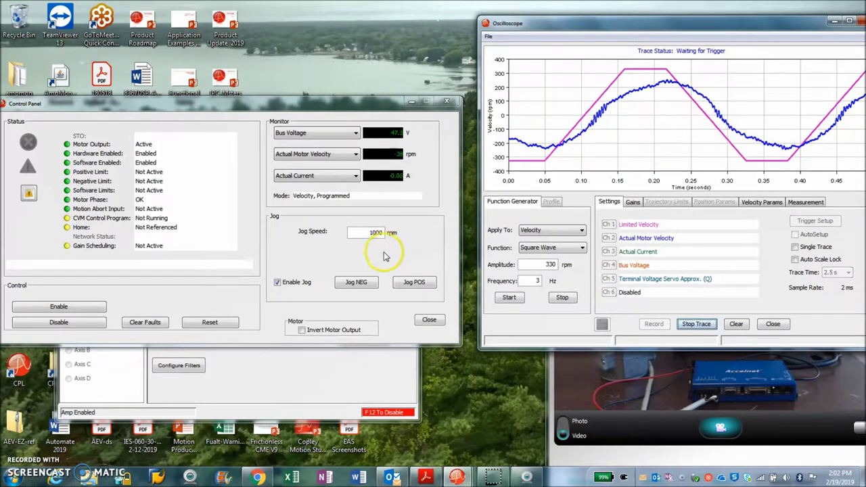
{"action": "left_click", "coordinate": [411, 284]}
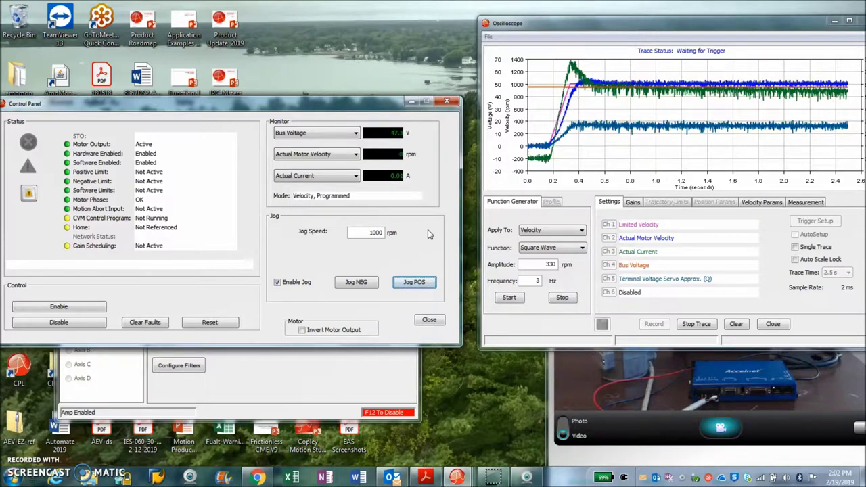
Shift the oscilloscope slightly left to view the captured 1000 rpm jog traces.
{"action": "left_click_drag", "start_coordinate": [645, 23], "coordinate": [488, 36]}
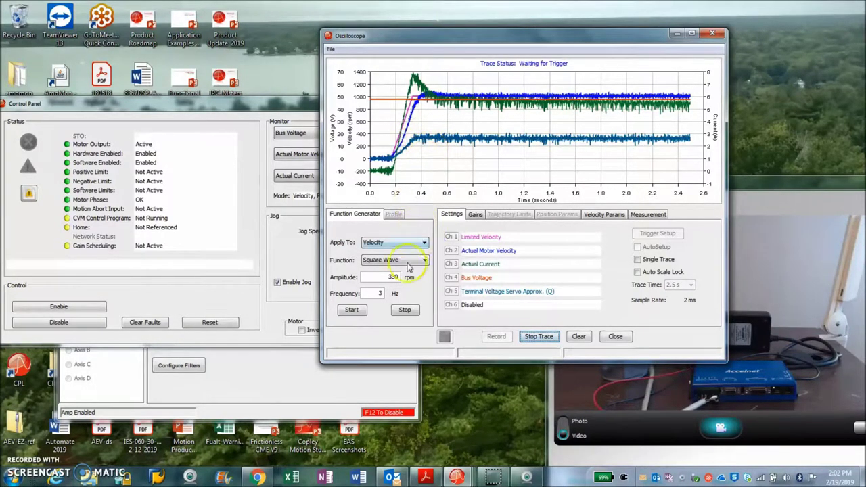
{"action": "left_click", "coordinate": [305, 223]}
Run the forward jog at 1500 rpm and stop it, capturing the scope trace.
{"action": "left_click", "coordinate": [374, 232]}
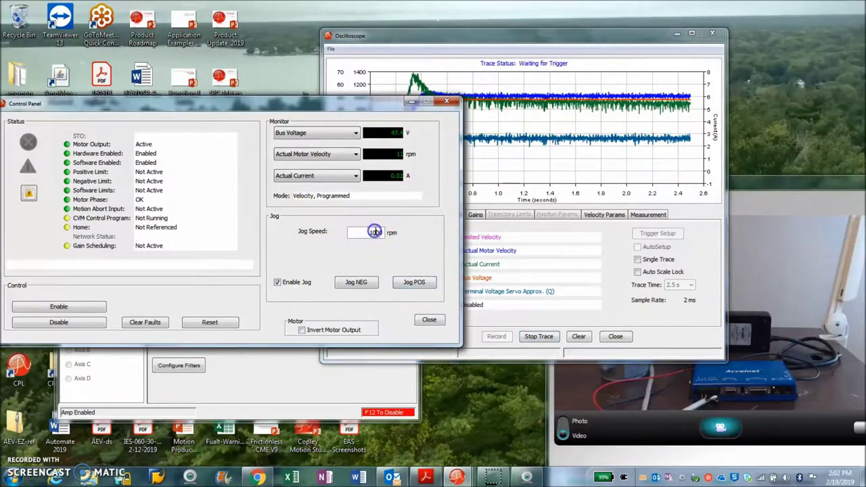
{"action": "left_click", "coordinate": [414, 284]}
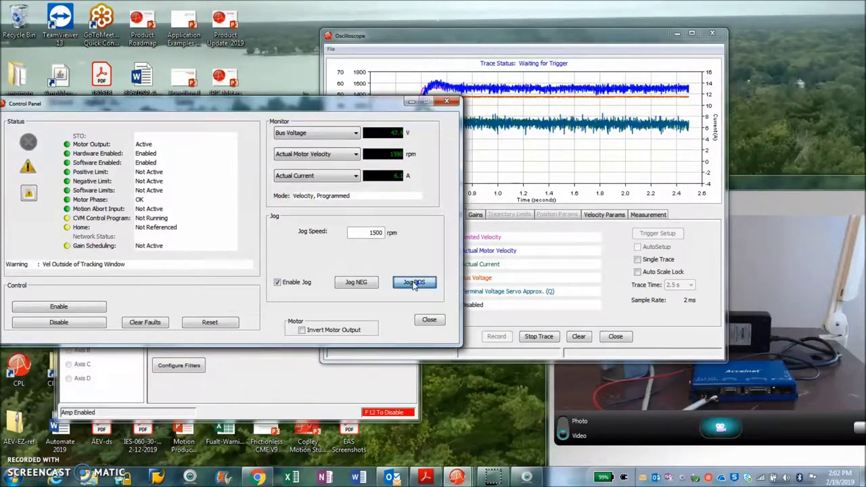
{"action": "left_click_drag", "start_coordinate": [415, 286], "coordinate": [402, 186]}
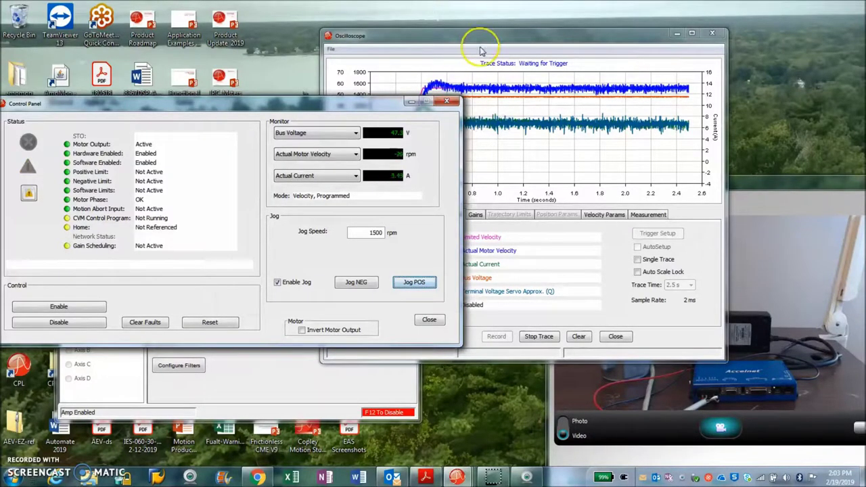
Move the oscilloscope aside, change the jog speed to 2000 rpm, and start a forward jog.
{"action": "left_click_drag", "start_coordinate": [509, 40], "coordinate": [598, 40]}
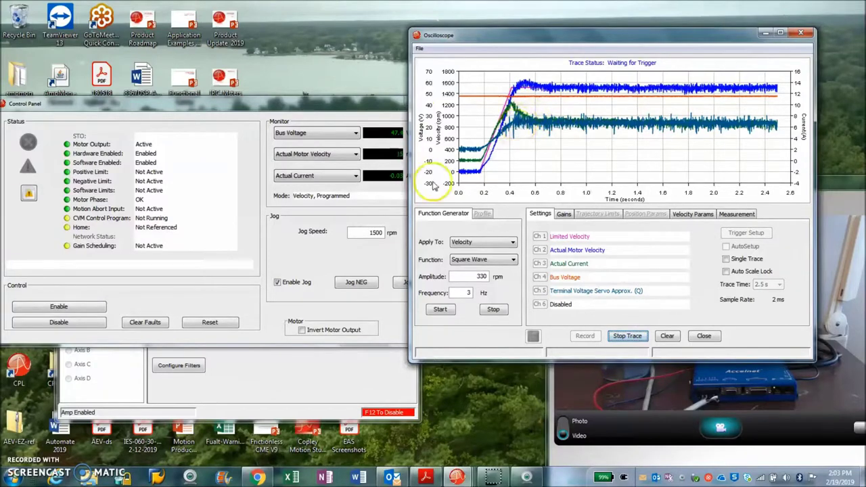
{"action": "left_click", "coordinate": [420, 236]}
{"action": "type", "text": "2000"}
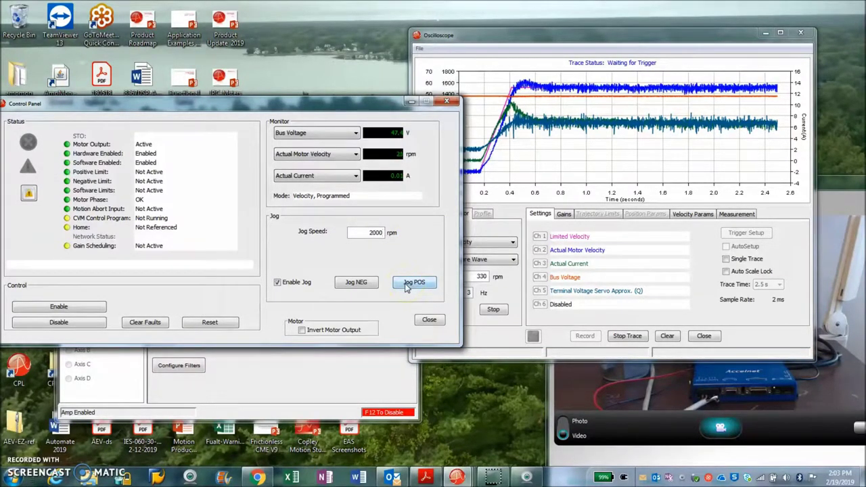
{"action": "left_click", "coordinate": [411, 282]}
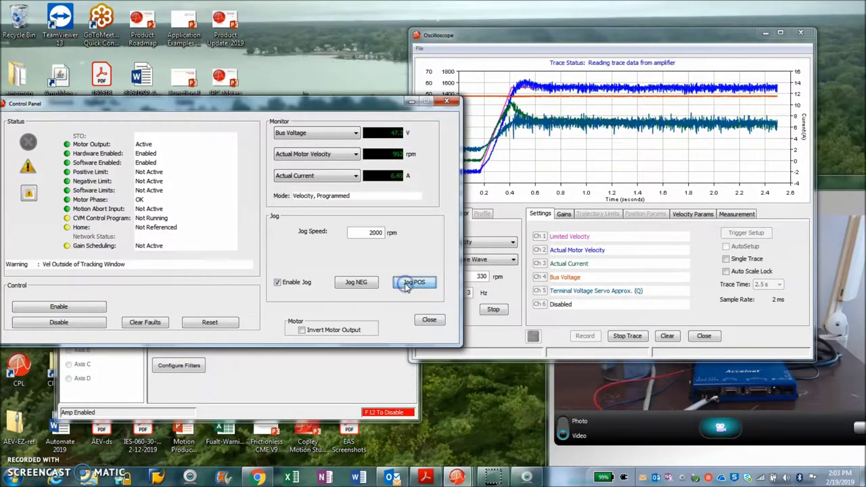
Bring the oscilloscope trace and motor webcam into view and stop the function generator.
{"action": "left_click_drag", "start_coordinate": [621, 39], "coordinate": [475, 31]}
{"action": "left_click", "coordinate": [718, 187]}
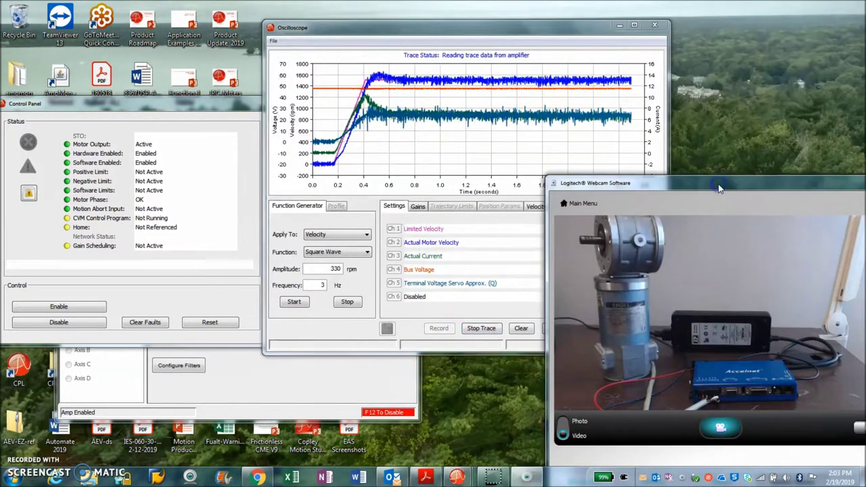
{"action": "left_click", "coordinate": [347, 301]}
Reset the amplifier, jog forward again at 2000 rpm, then return to the main CME window.
{"action": "left_click", "coordinate": [207, 321]}
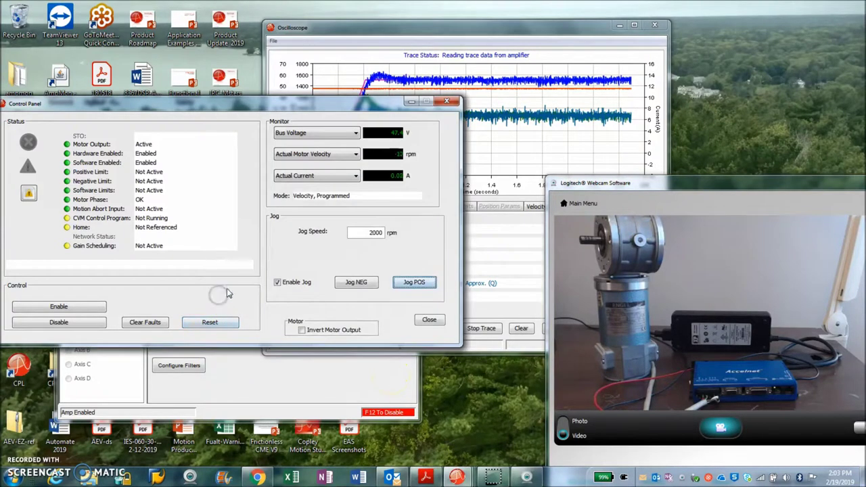
{"action": "left_click", "coordinate": [414, 285]}
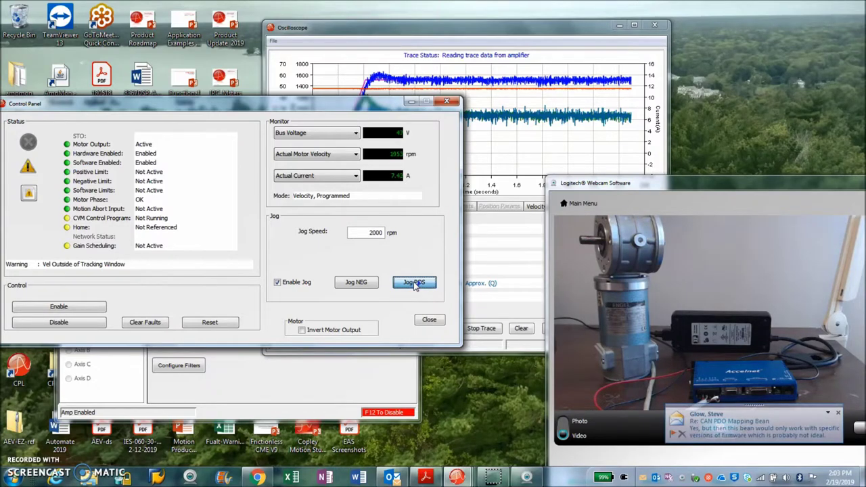
{"action": "left_click_drag", "start_coordinate": [414, 286], "coordinate": [415, 286]}
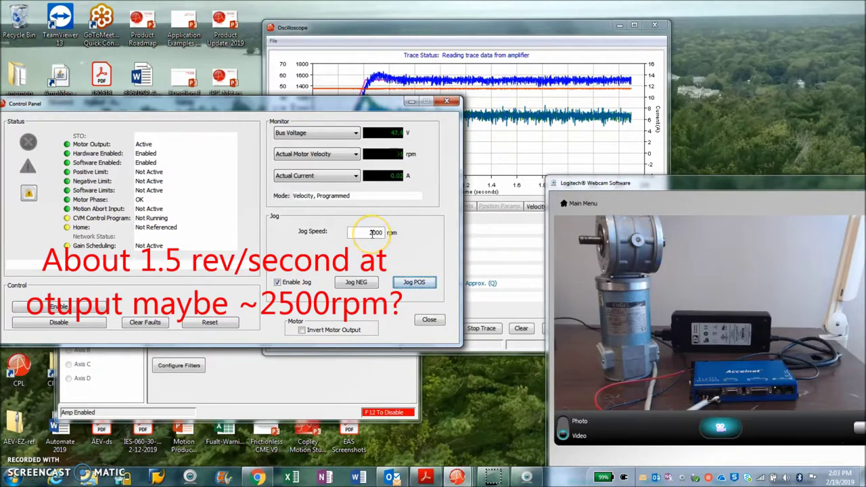
{"action": "left_click", "coordinate": [376, 372]}
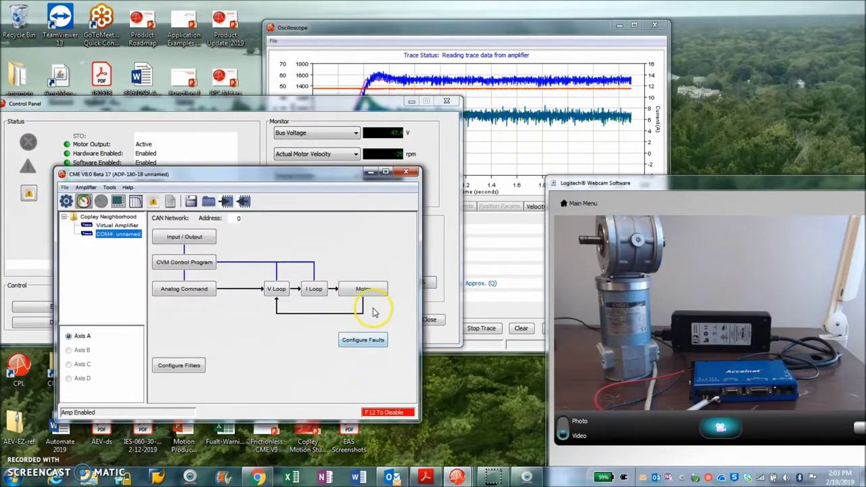
{"action": "left_click", "coordinate": [374, 291]}
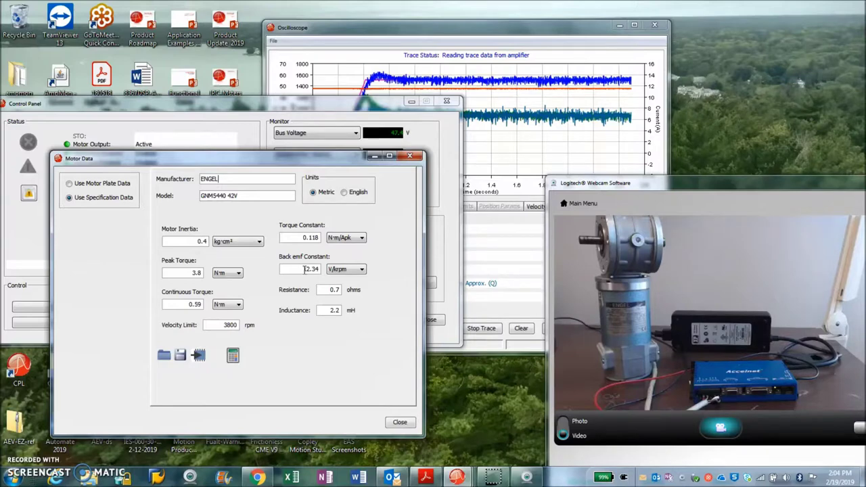
Close the Control Panel and Motor Data, then save the drive settings to flash.
{"action": "left_click", "coordinate": [263, 106]}
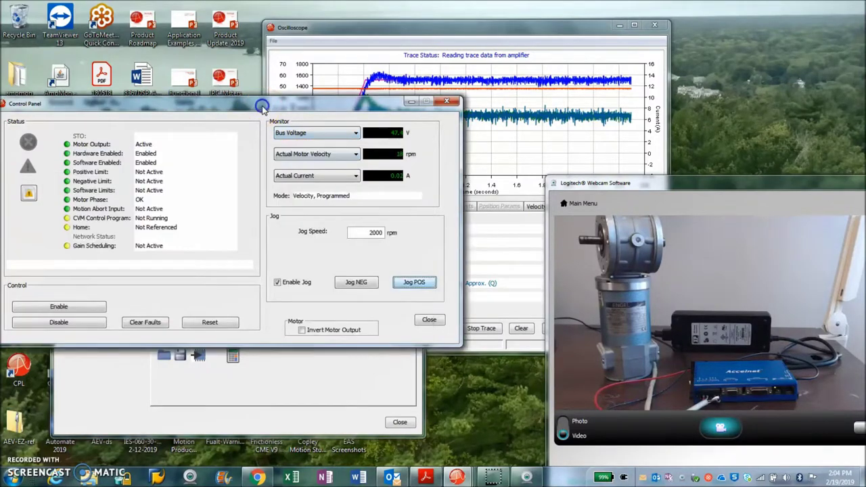
{"action": "left_click", "coordinate": [429, 320]}
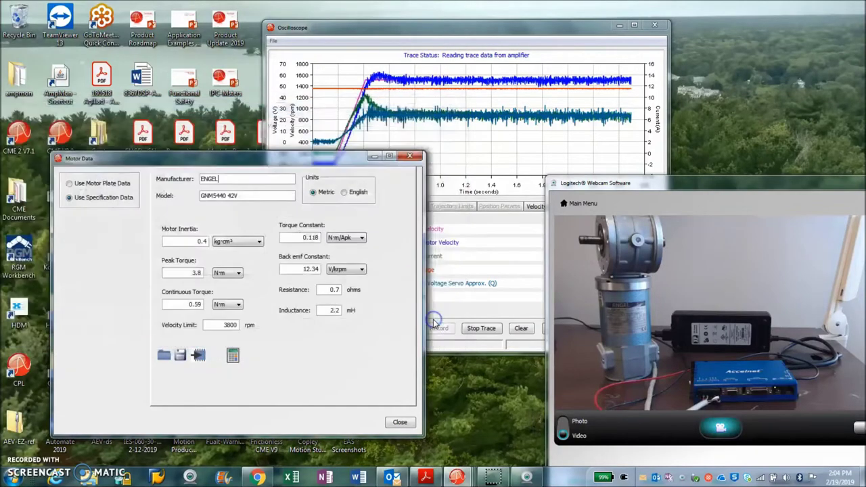
{"action": "left_click", "coordinate": [409, 156]}
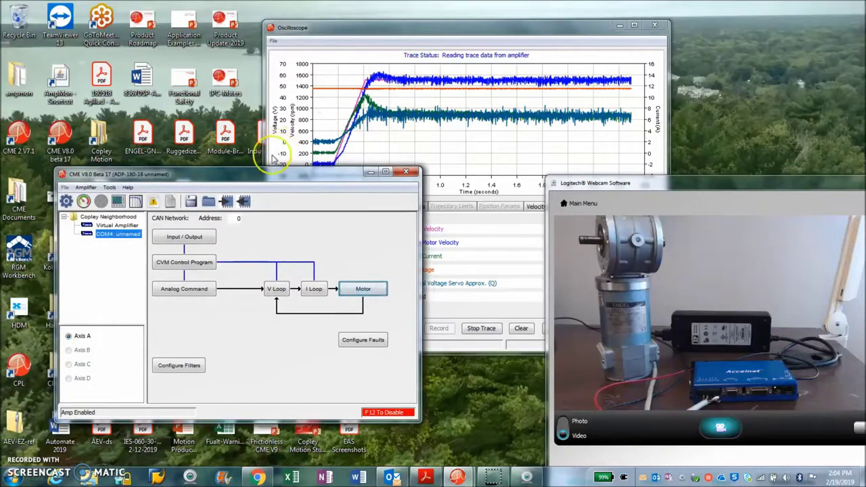
{"action": "left_click", "coordinate": [227, 201]}
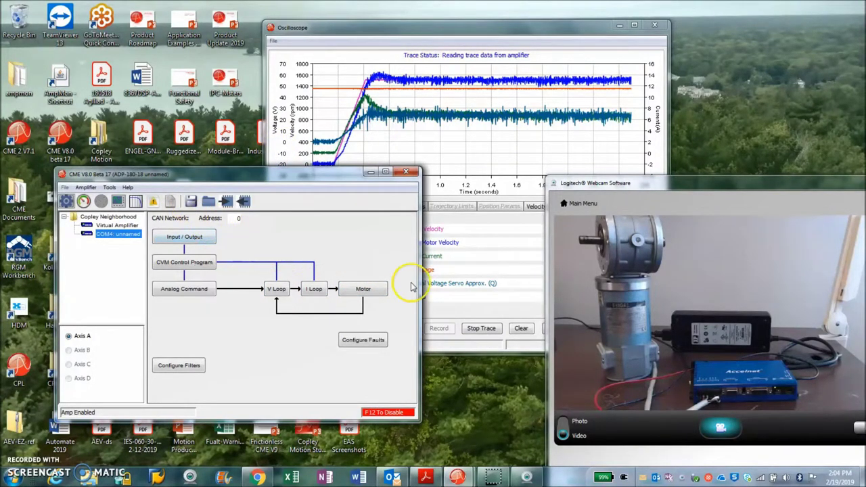
Copy the motor model name GNM5440 42V from Motor Data and start Save to Disk.
{"action": "left_click", "coordinate": [363, 289]}
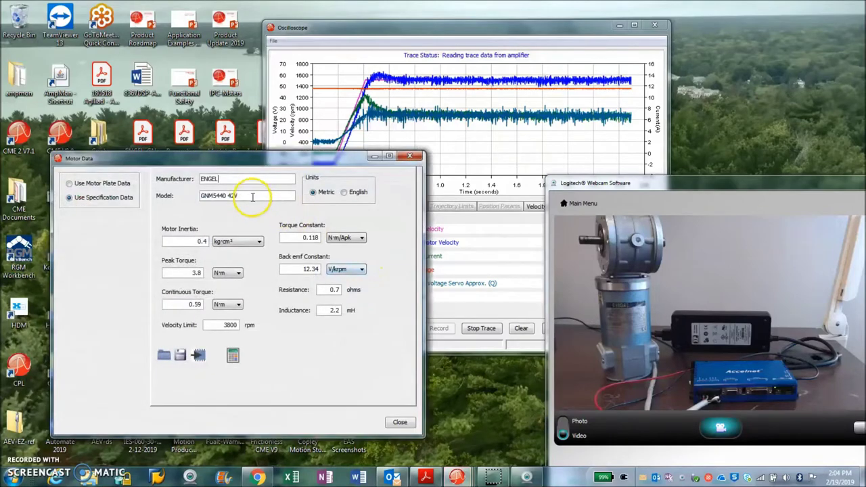
{"action": "left_click_drag", "start_coordinate": [248, 194], "coordinate": [180, 195]}
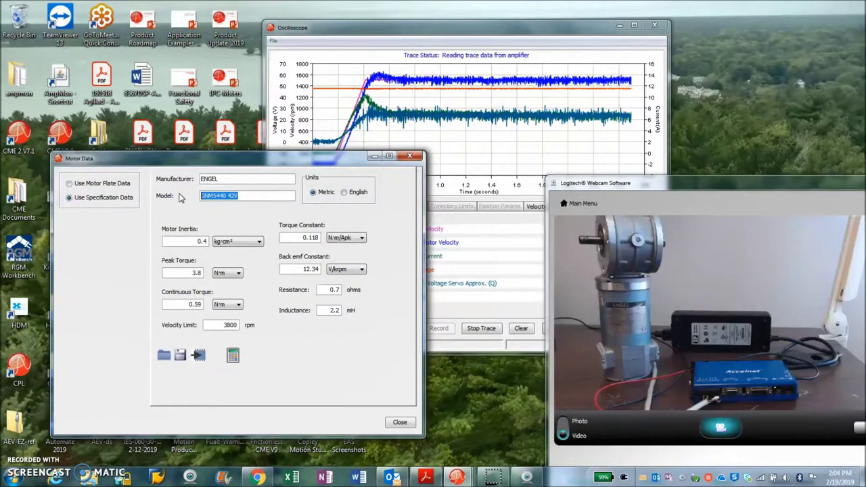
{"action": "left_click", "coordinate": [402, 157]}
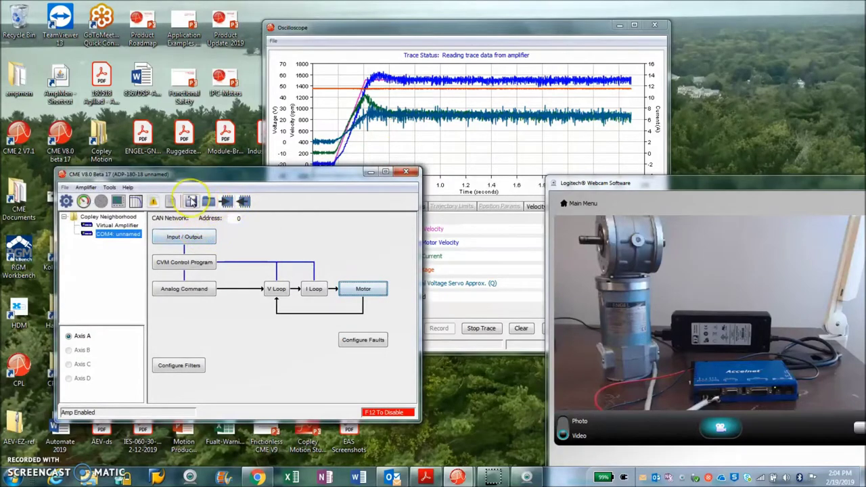
{"action": "left_click", "coordinate": [191, 202]}
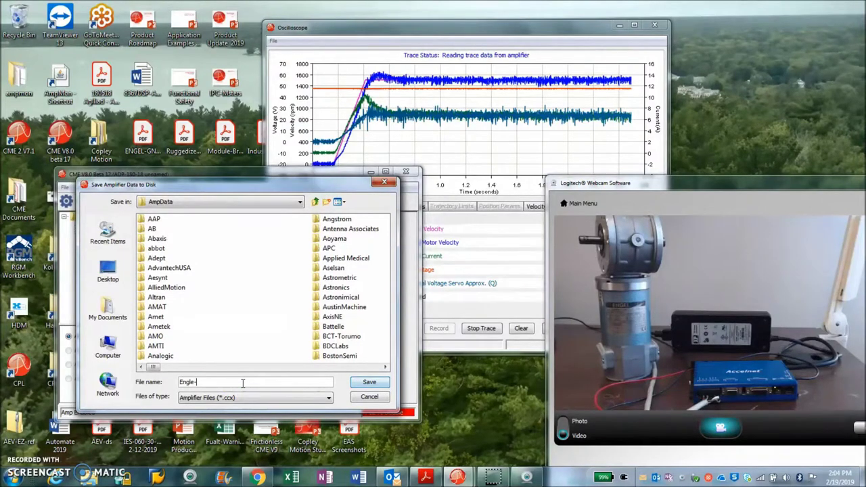
Correct the file name and save the amplifier data as Engle-GNM5440-2V-70 in AmpData.
{"action": "left_click", "coordinate": [370, 382]}
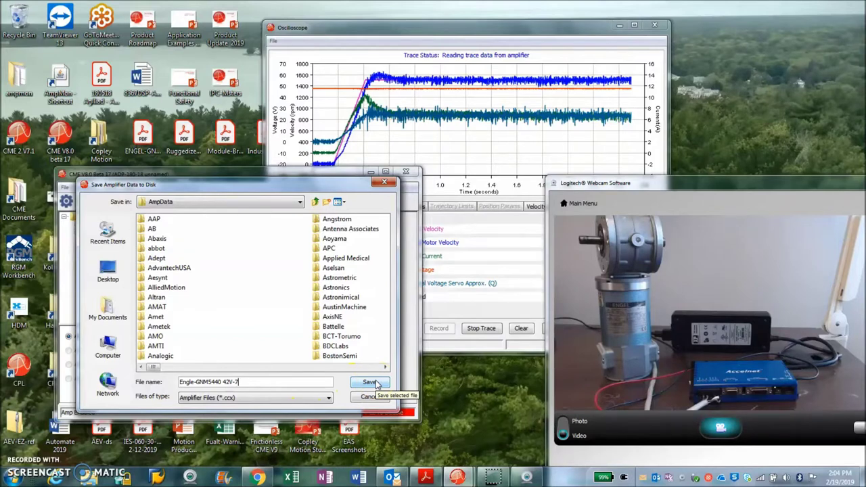
{"action": "left_click", "coordinate": [224, 382]}
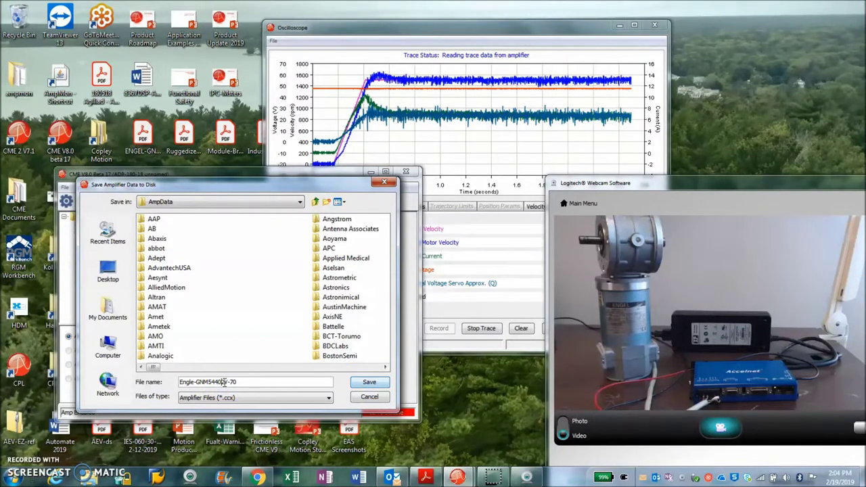
{"action": "left_click", "coordinate": [369, 382]}
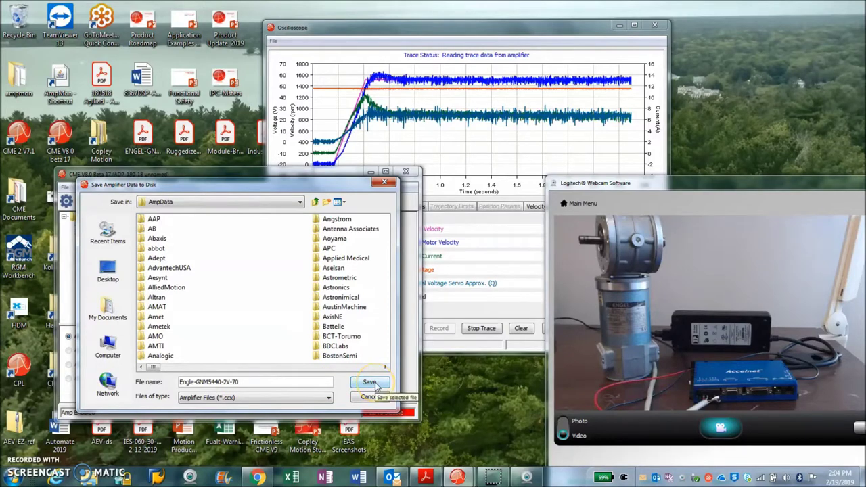
{"action": "left_click", "coordinate": [371, 383]}
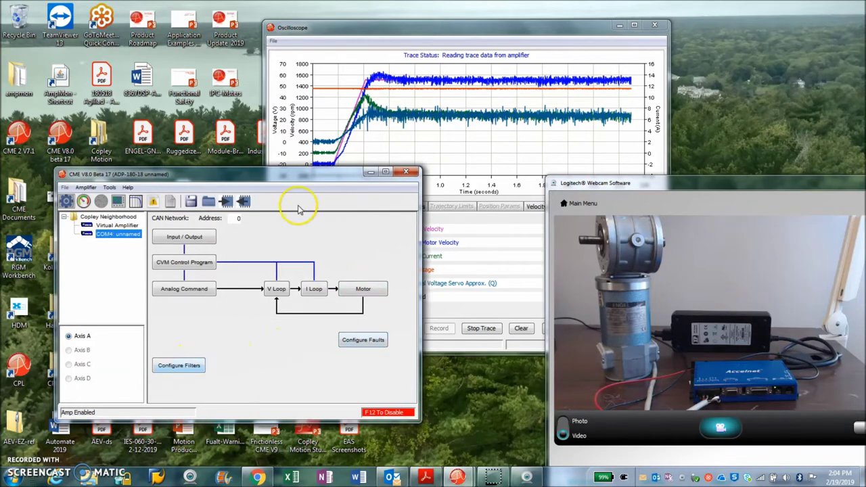
{"action": "left_click_drag", "start_coordinate": [291, 181], "coordinate": [318, 186]}
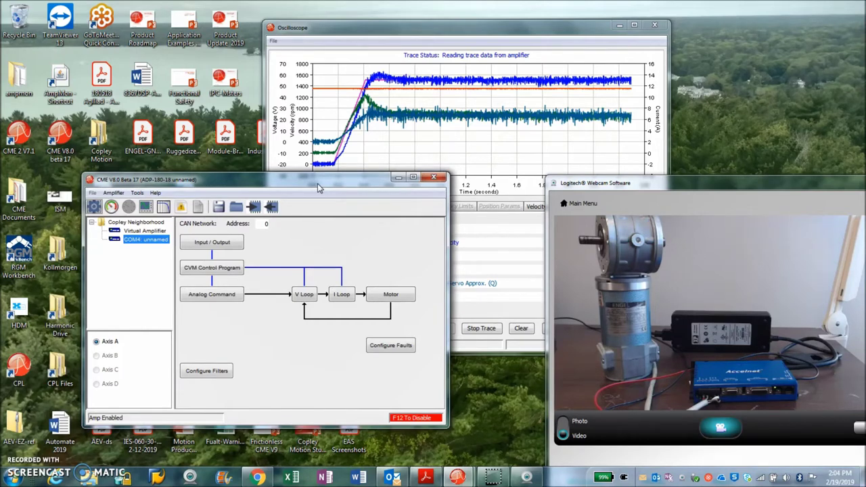
{"action": "left_click", "coordinate": [237, 201]}
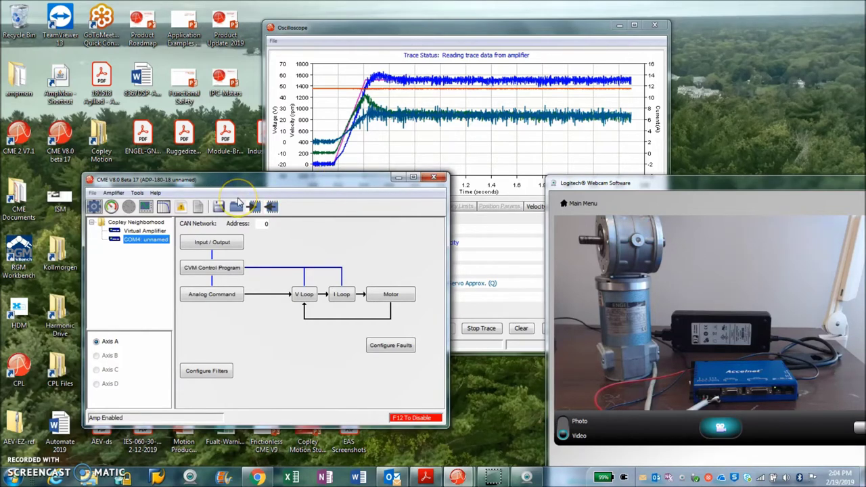